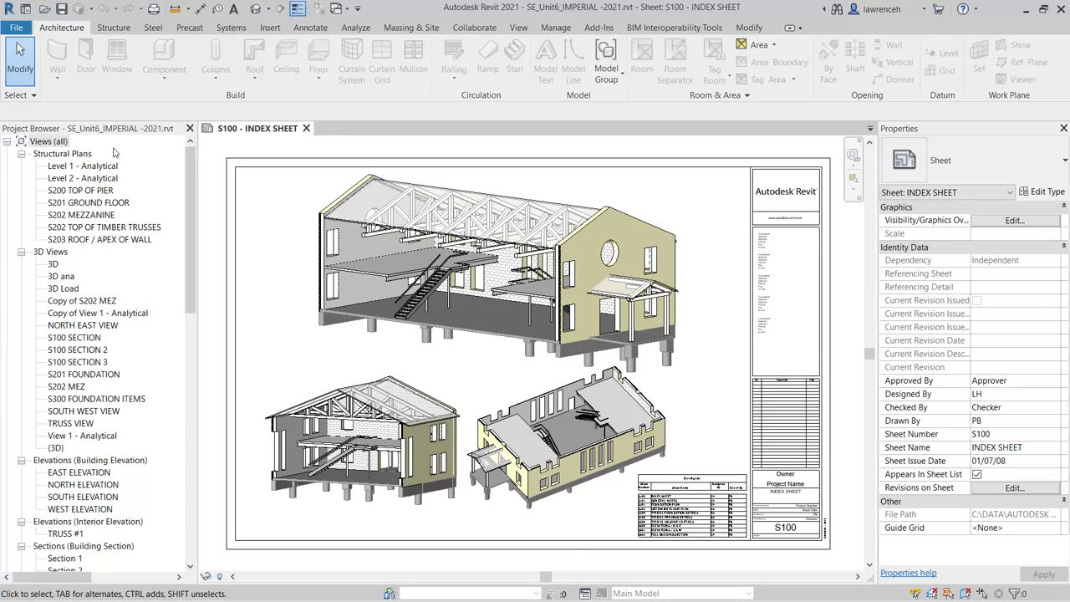
- Open the 101_STRUCTURAL STEEL GENERAL NOTES drafting view from the Project Browser
left_click(50, 141)
left_click_drag(188, 258, 177, 345)
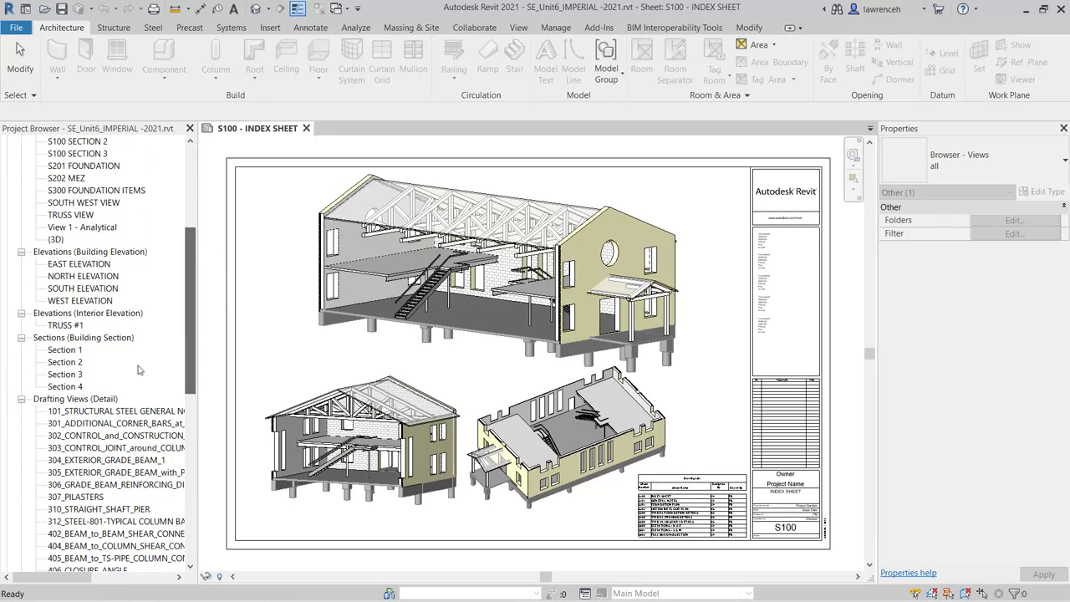
double_click(90, 411)
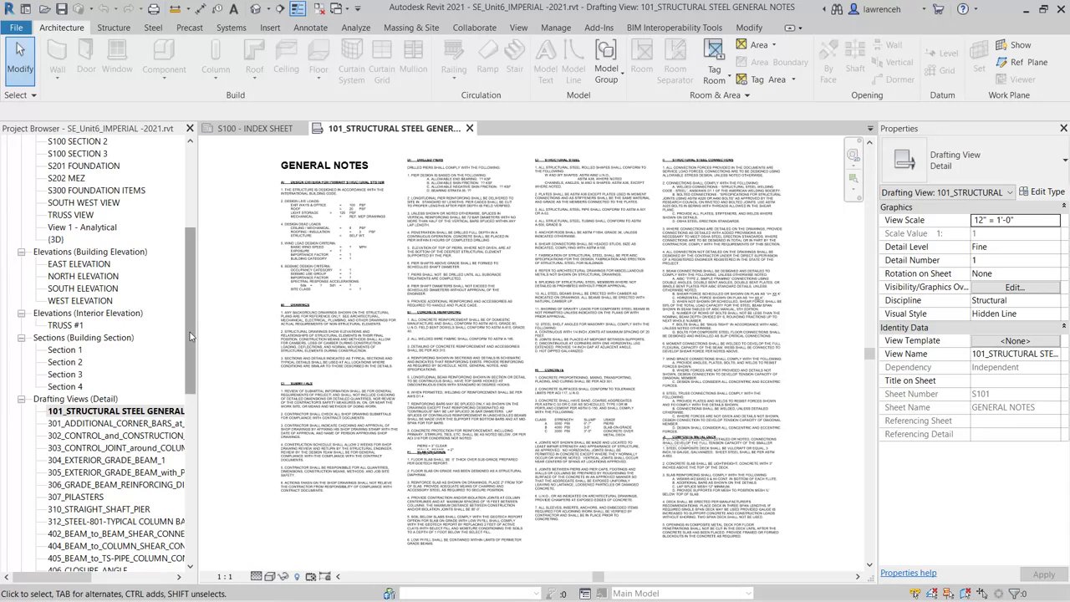
- Open sheet S202 - MEZZANINE FLOOR PLAN from the Sheets list
scroll(192, 384, "down", 3)
left_click_drag(191, 384, 186, 486)
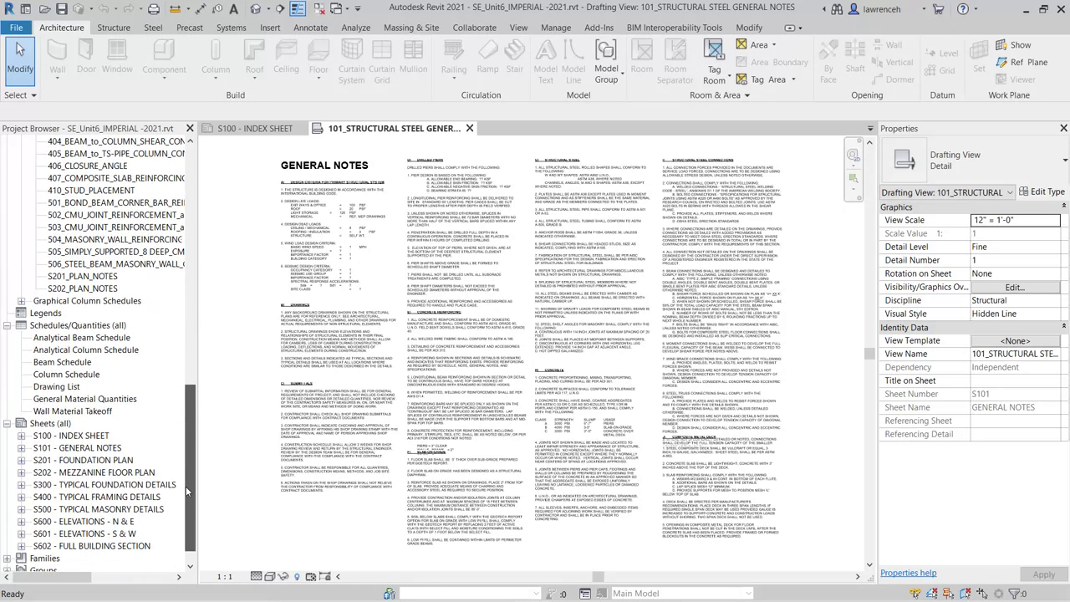
double_click(120, 473)
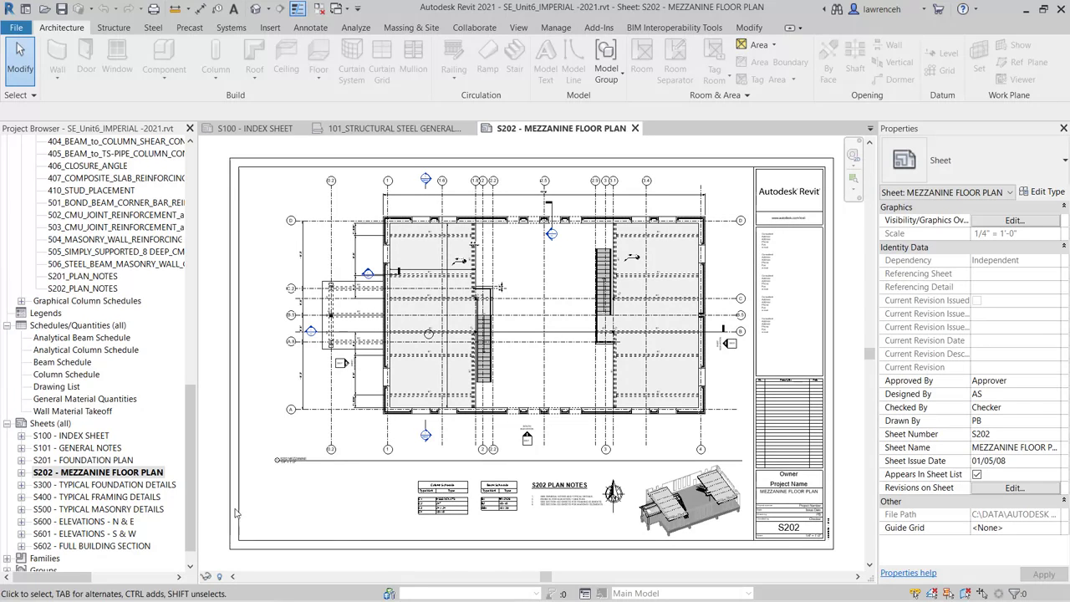
- Zoom in and pan across sheet S202 to inspect its Column Schedule, beam schedule and notes
scroll(535, 553, "up", 3)
middle_click_drag(529, 547, 538, 555)
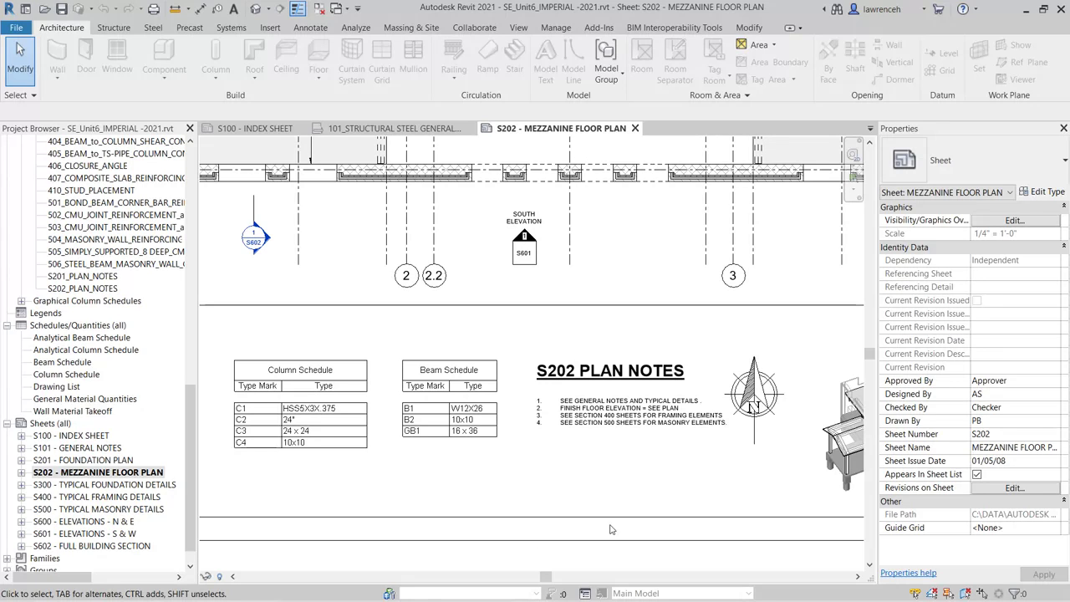
scroll(679, 468, "up", 3)
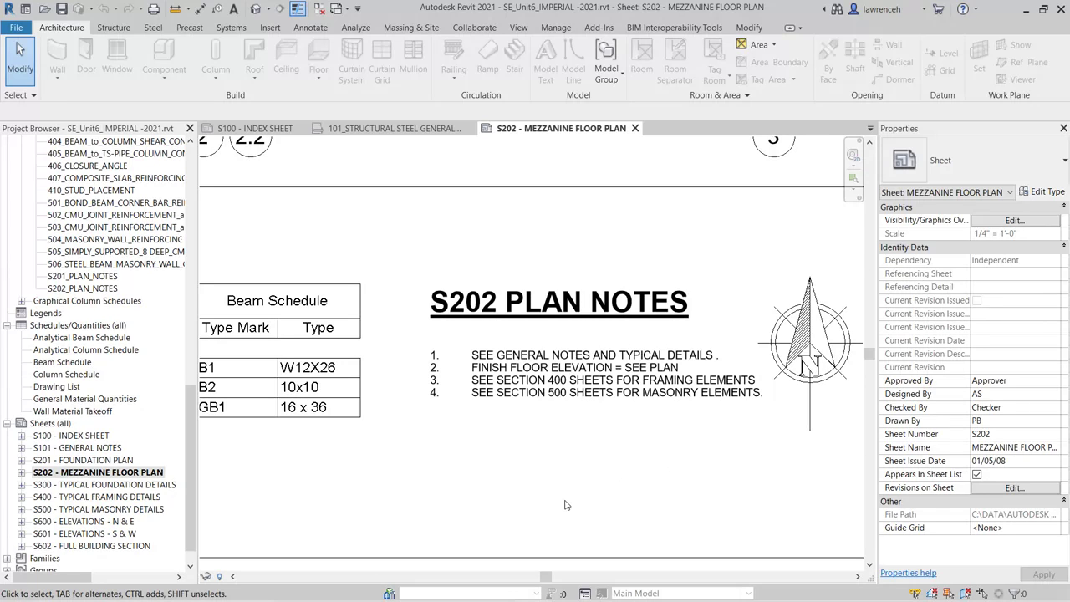
middle_click_drag(431, 472, 768, 482)
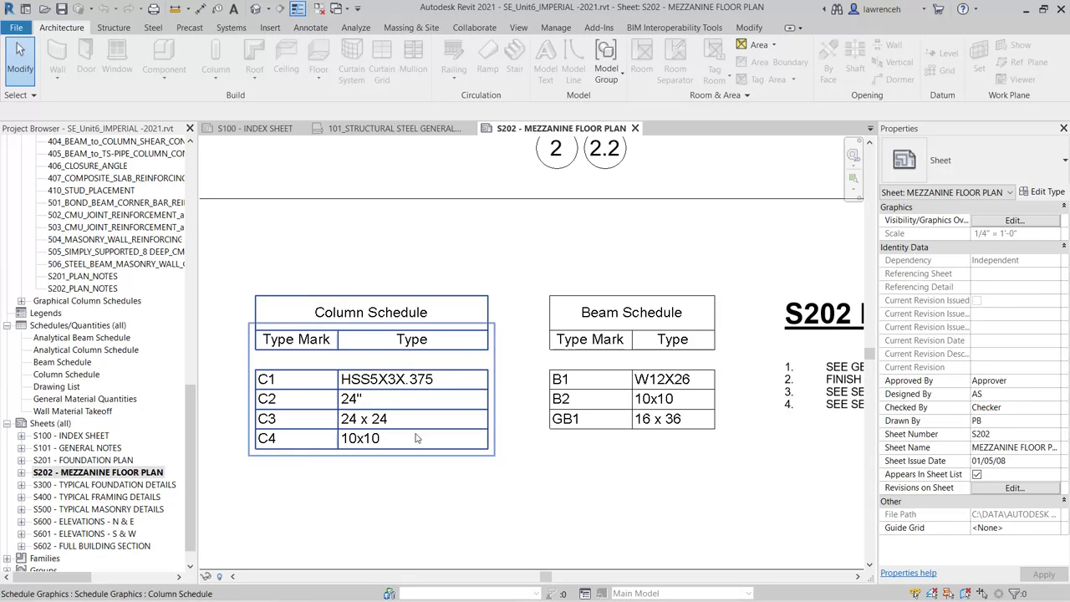
- Zoom back out and open the General Material Quantities schedule
scroll(527, 487, "down", 5)
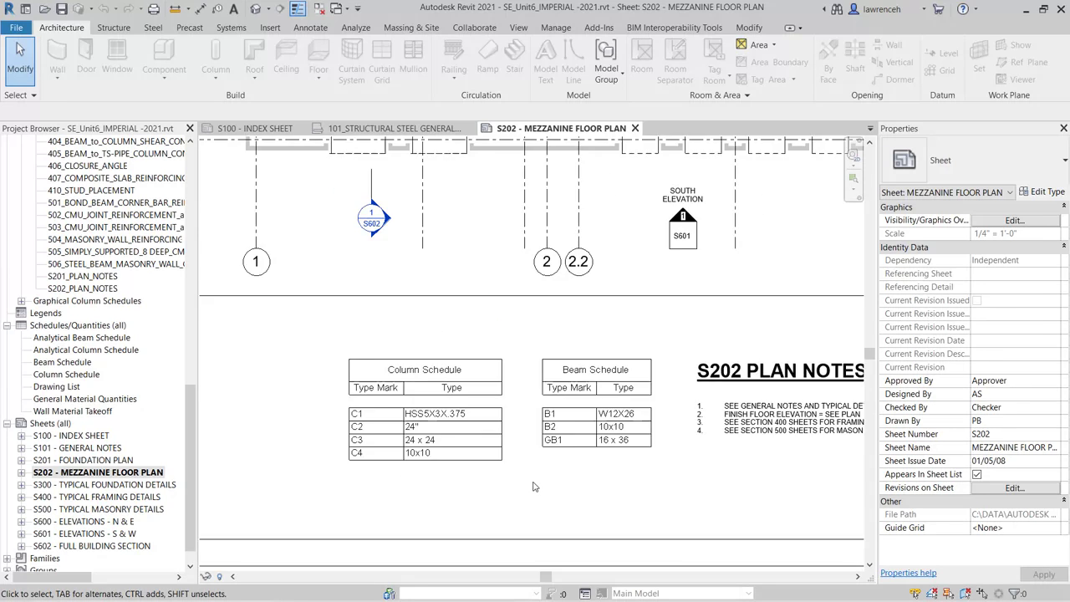
scroll(535, 451, "down", 5)
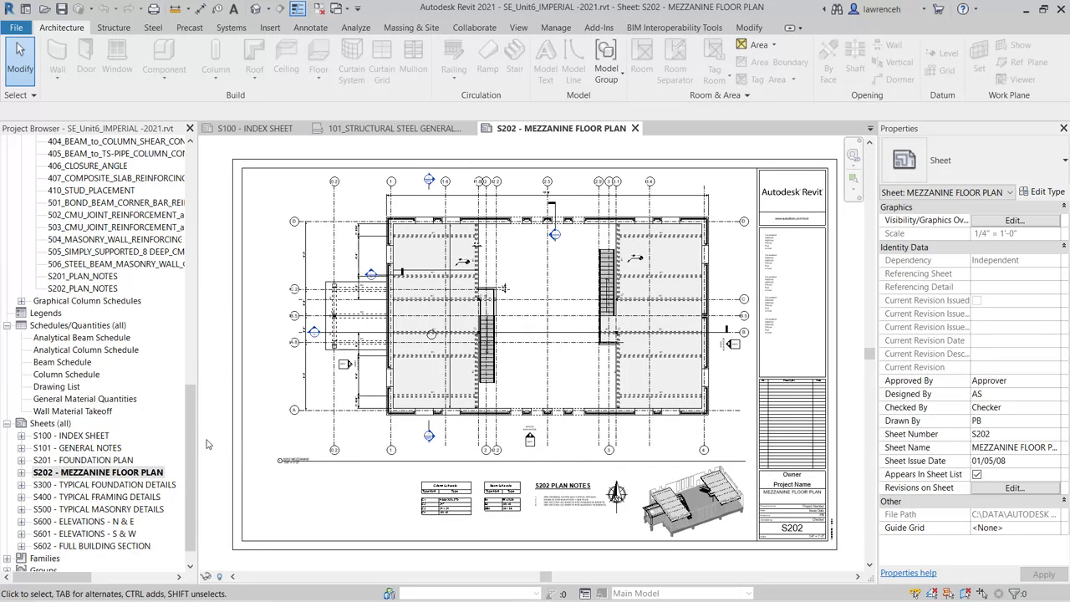
double_click(108, 401)
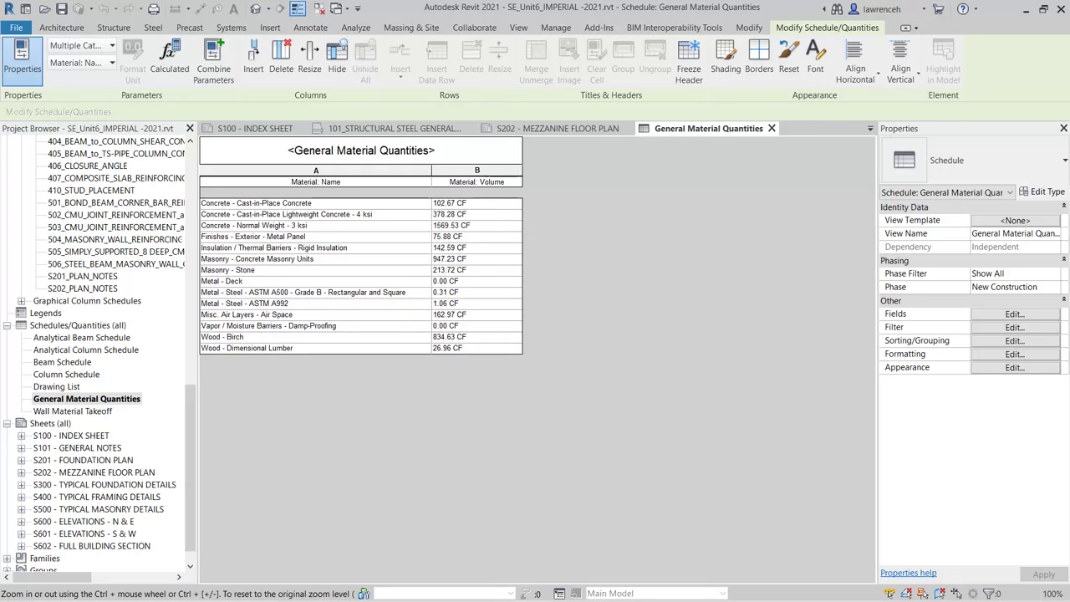
- Open the Beam Schedule listing B1 W12X26, B2 10x10 and GB1 16 x 36
double_click(56, 363)
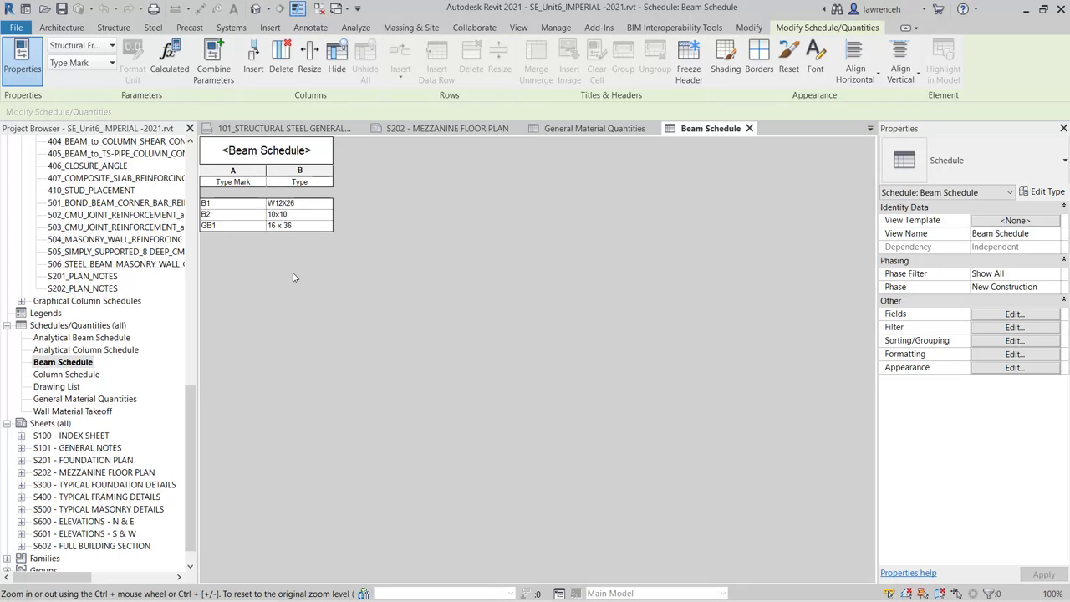
- Open the Drawing List schedule of sheets S100 through S602
double_click(68, 389)
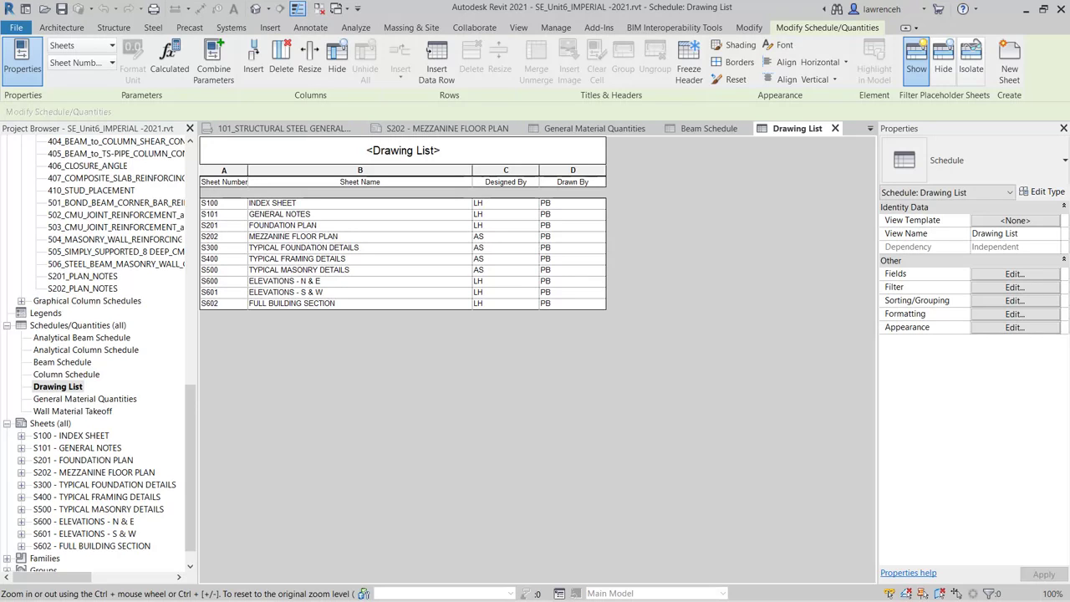
- Open sheet S201 - FOUNDATION PLAN from the Project Browser
double_click(101, 461)
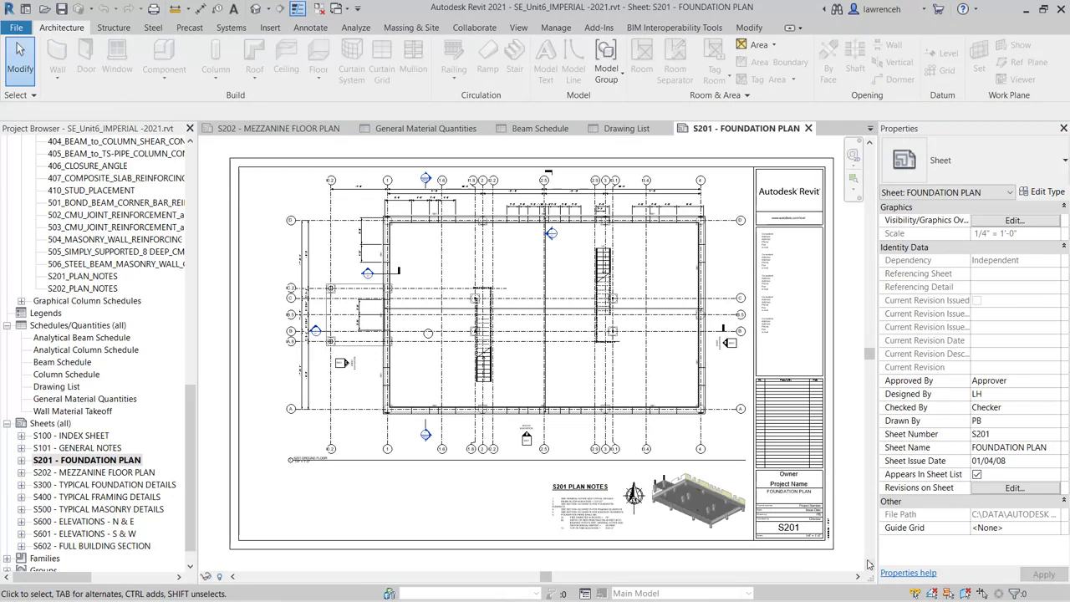
- Zoom in and back out to review sheet S201's foundation plan
scroll(854, 557, "up", 2)
scroll(854, 557, "up", 2)
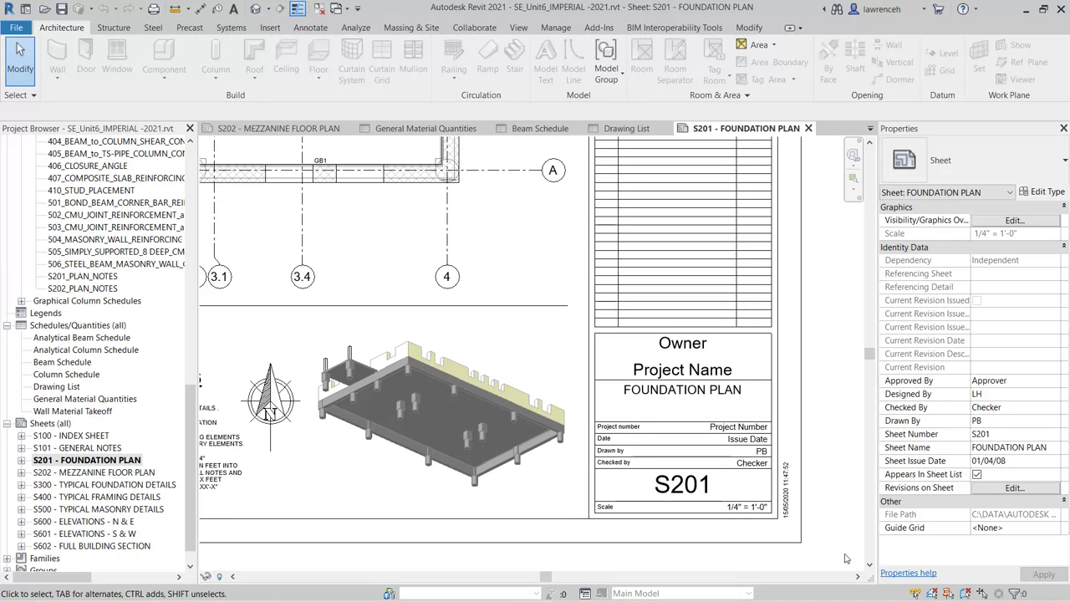
scroll(843, 540, "down", 1)
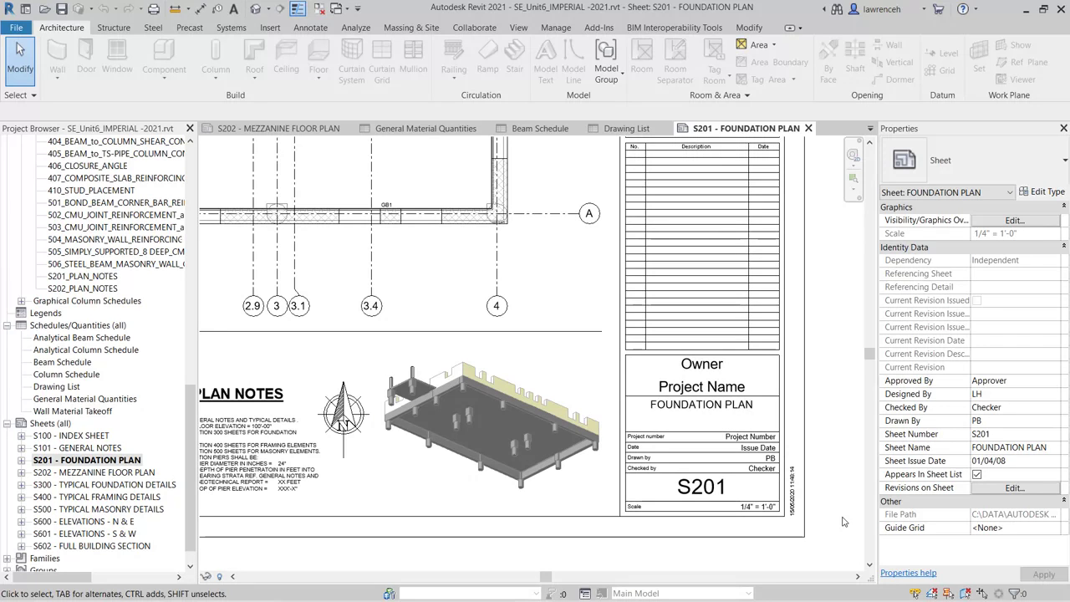
scroll(843, 522, "down", 5)
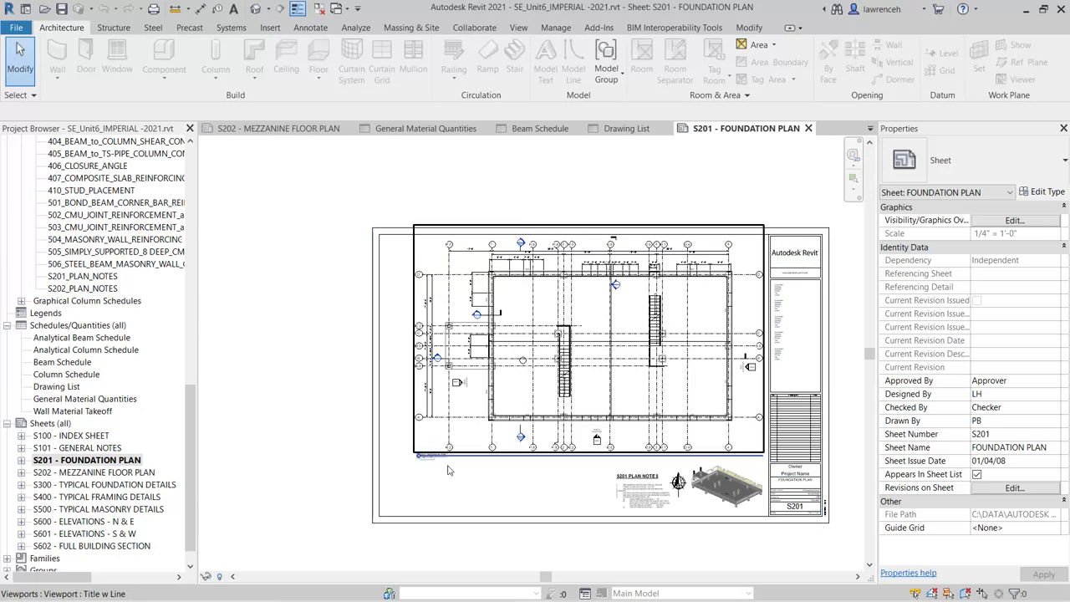
- Review sheet S100's Drawing List, zoom to fit with ZF, then open sheet S101 - GENERAL NOTES
double_click(93, 436)
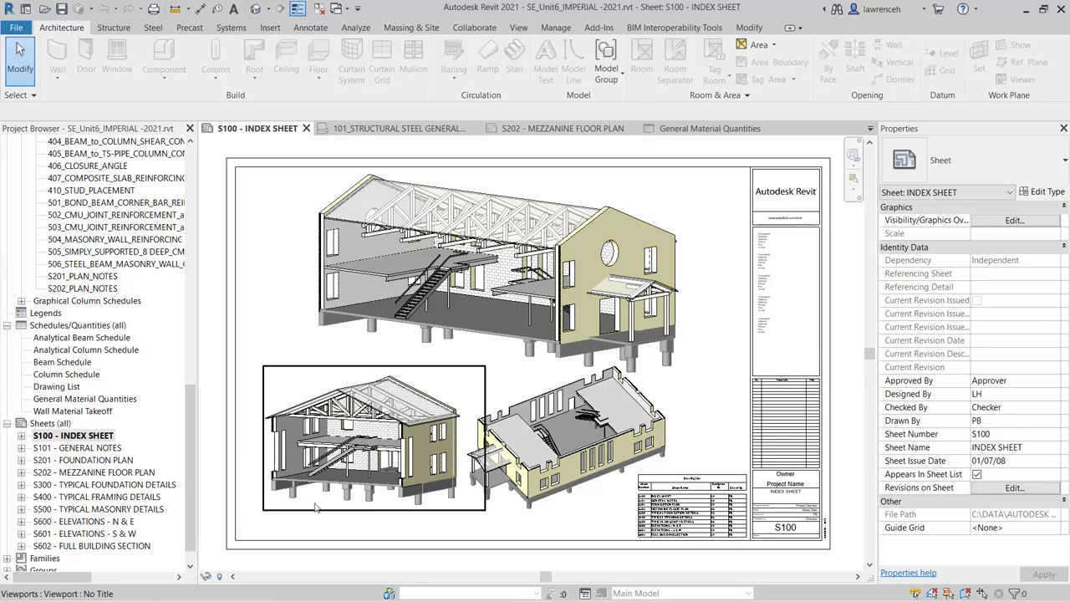
scroll(716, 556, "up", 4)
scroll(685, 547, "up", 1)
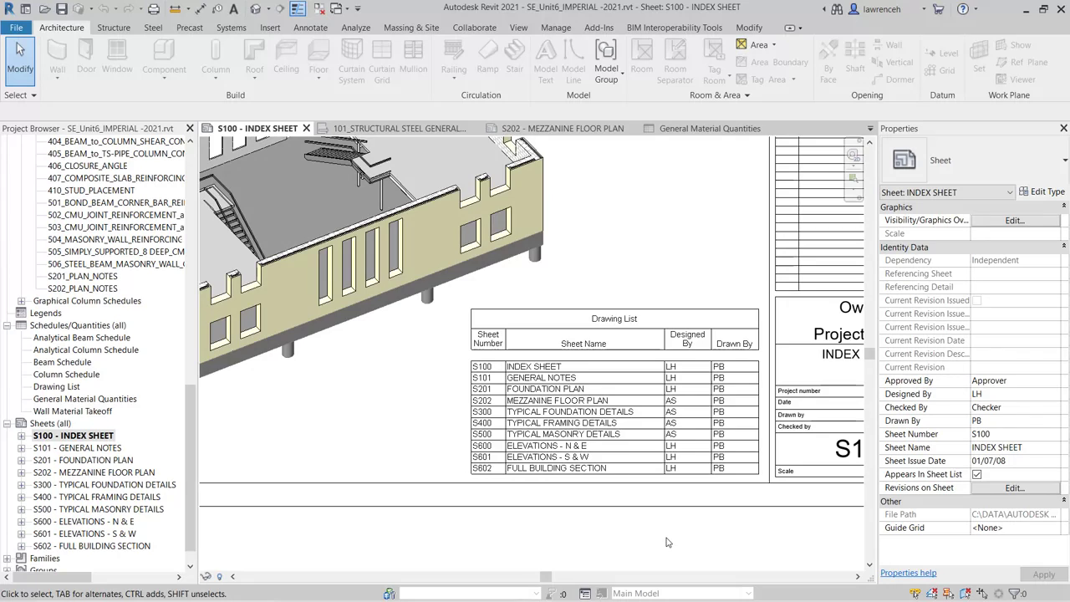
key("z")
key("f")
double_click(113, 452)
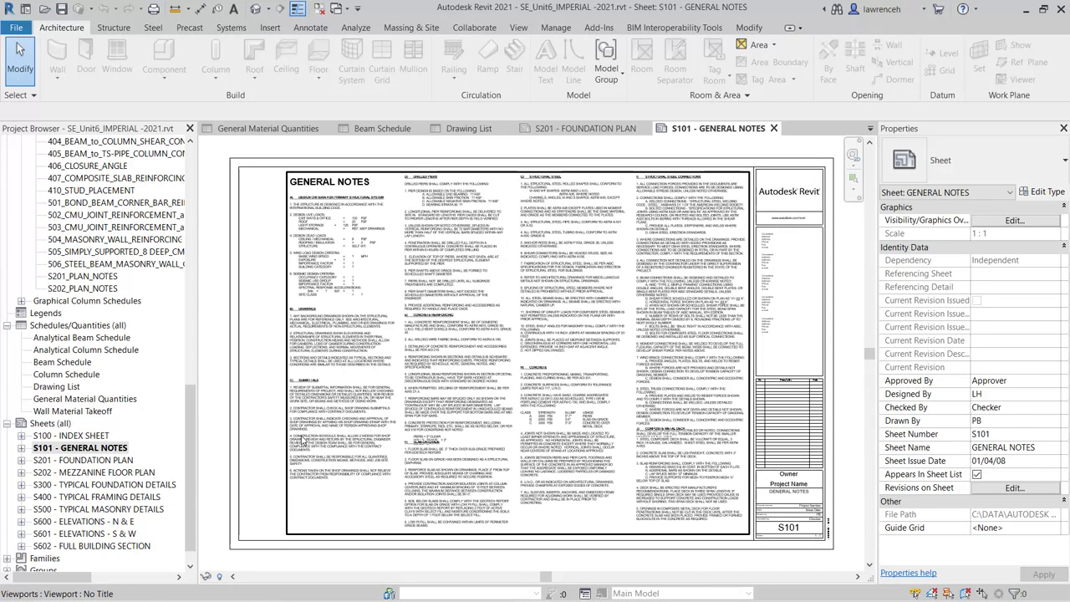
double_click(87, 459)
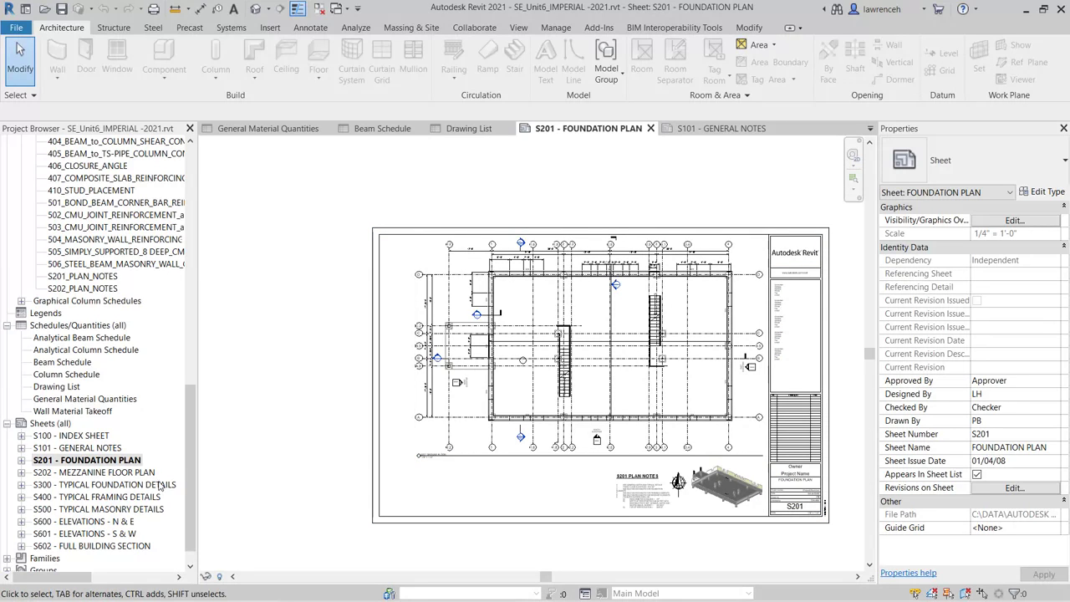
double_click(96, 521)
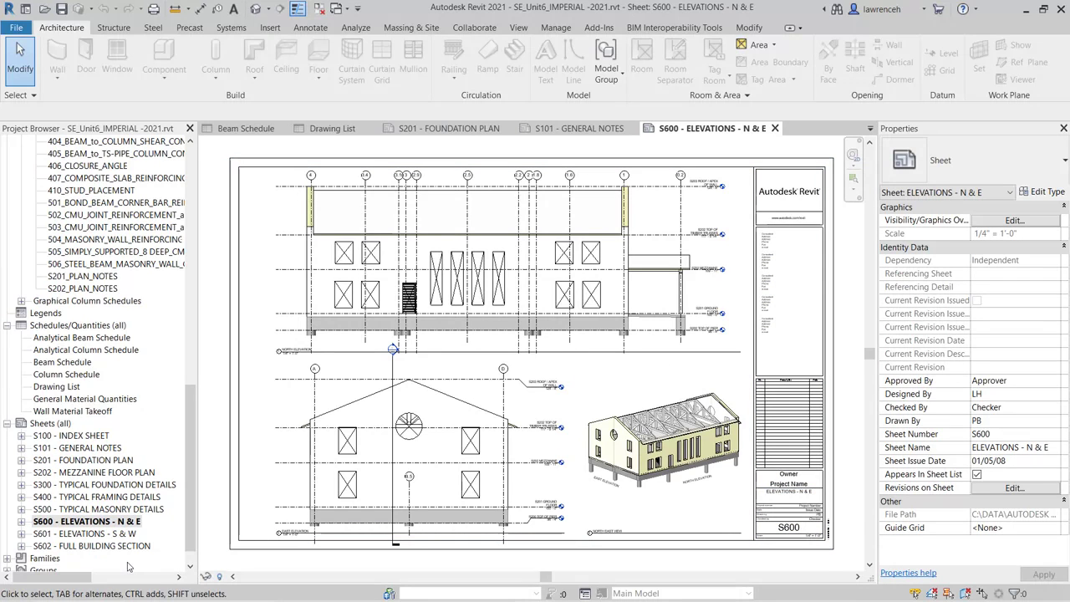
double_click(125, 547)
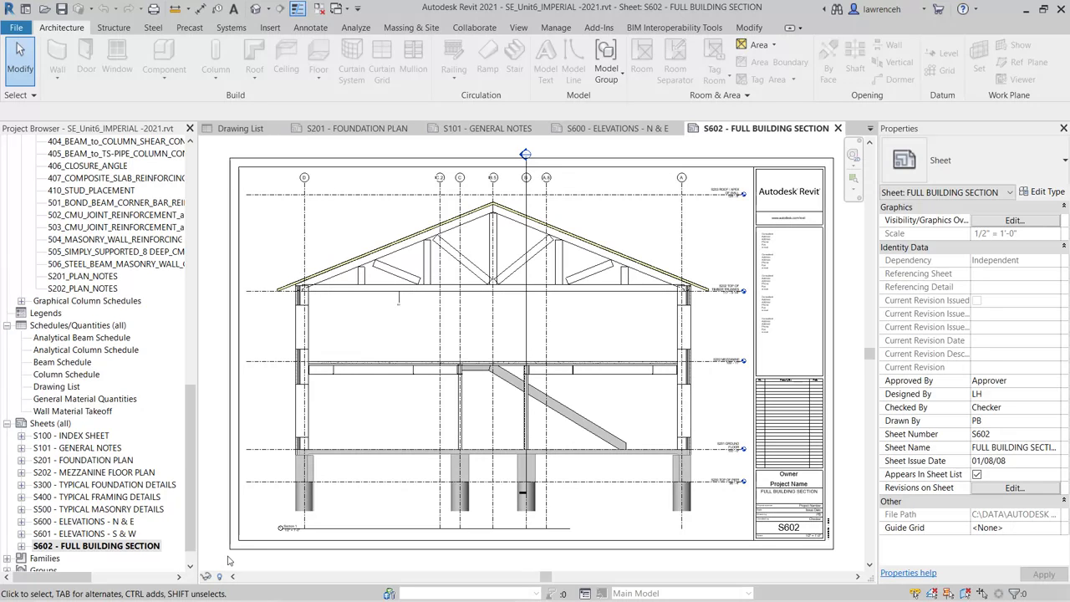
left_click(70, 424)
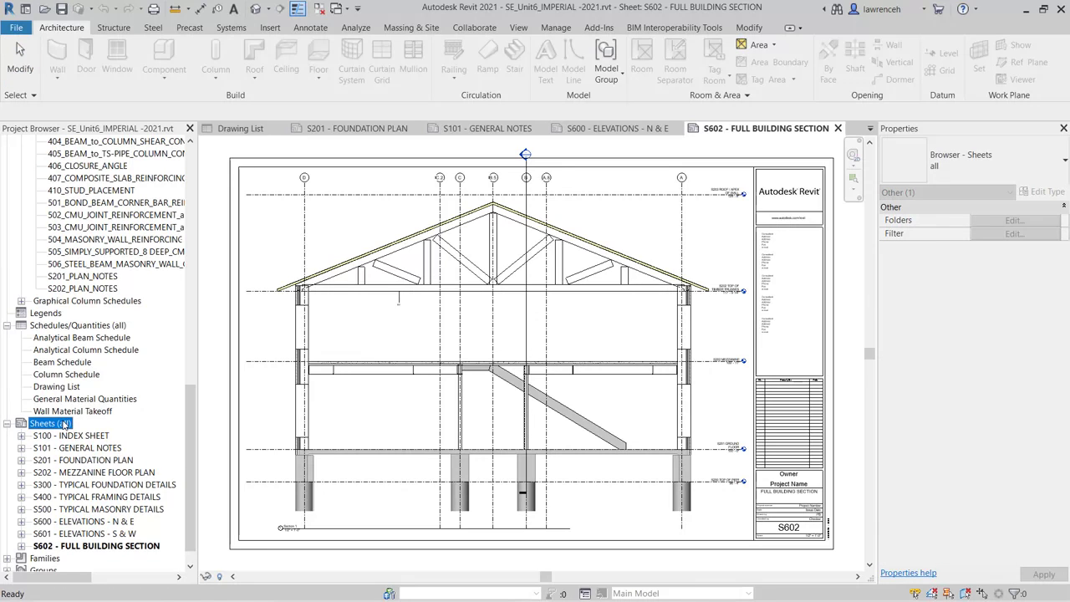
- Create a new sheet using the D 22 x 34 Horizontal titleblock
right_click(63, 424)
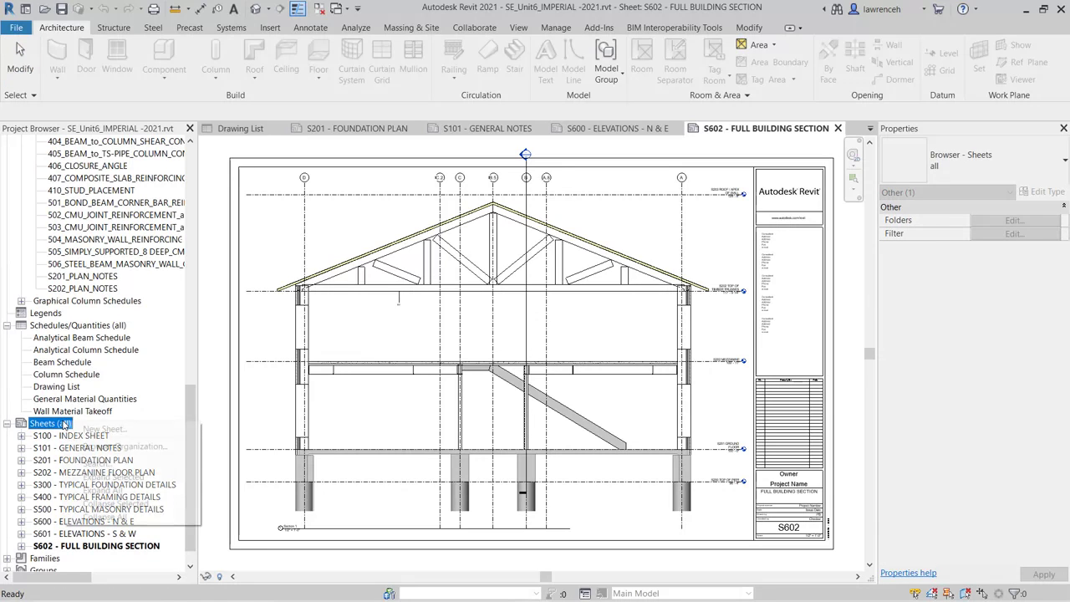
left_click(104, 429)
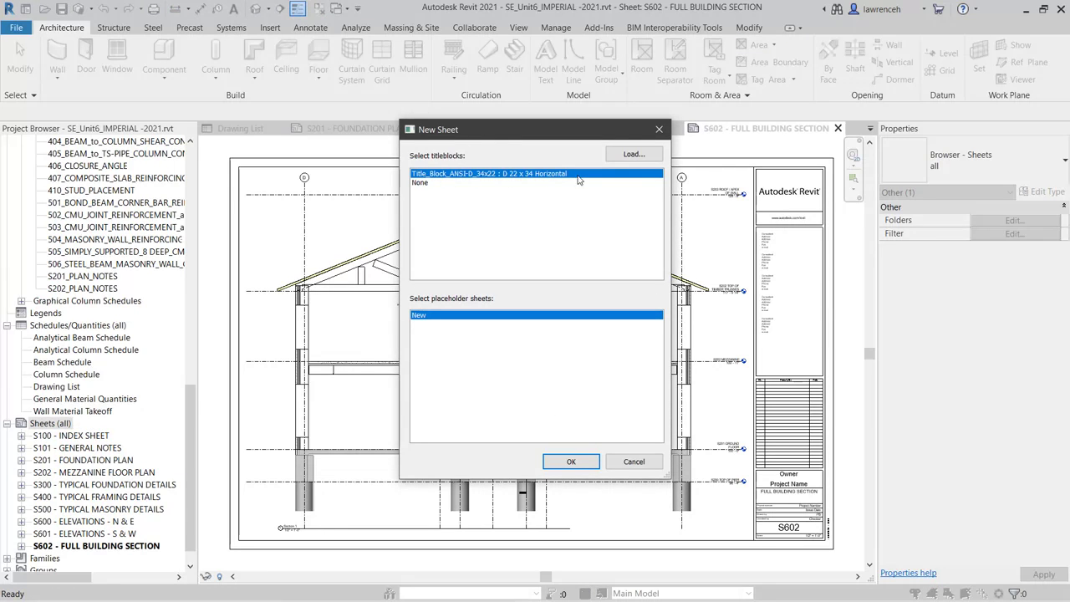
left_click(571, 463)
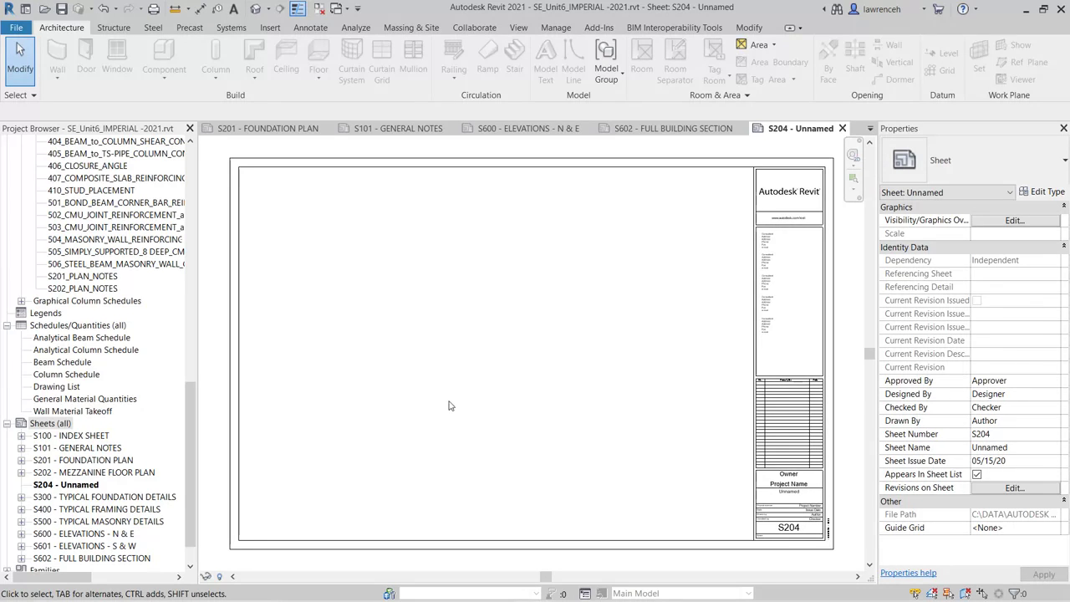
left_click_drag(190, 462, 187, 195)
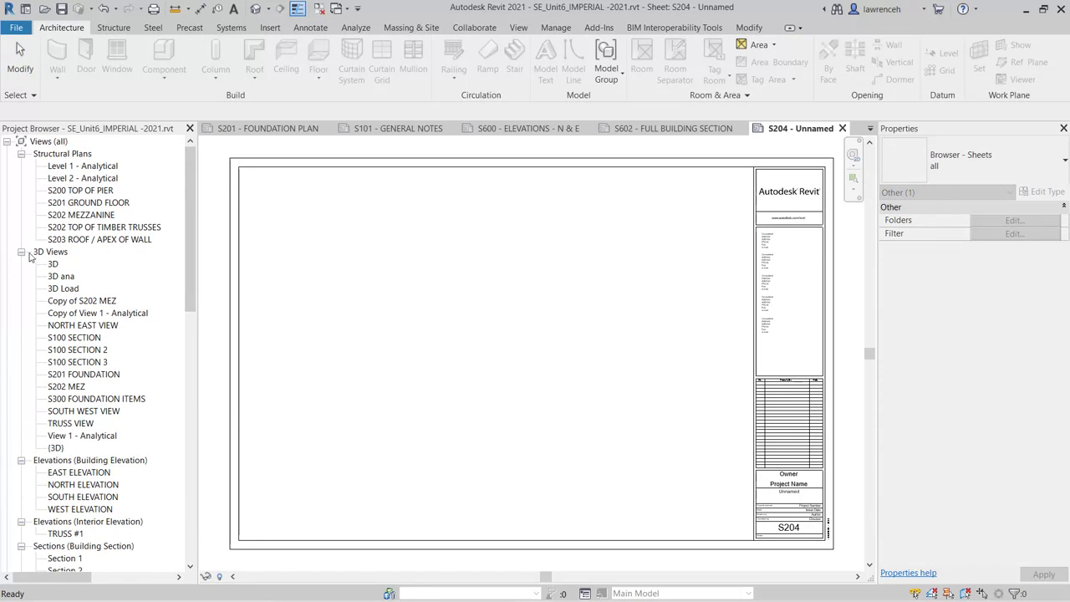
- Place the S203 ROOF / APEX OF WALL plan in the sheet's upper-left area and nudge it into position
left_click(72, 240)
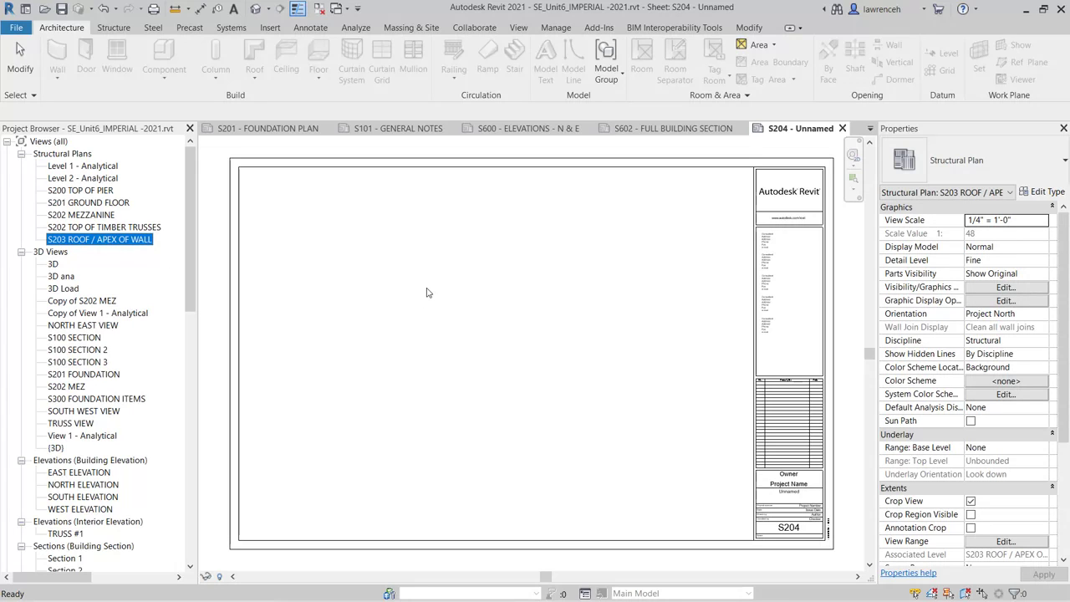
left_click_drag(427, 292, 427, 293)
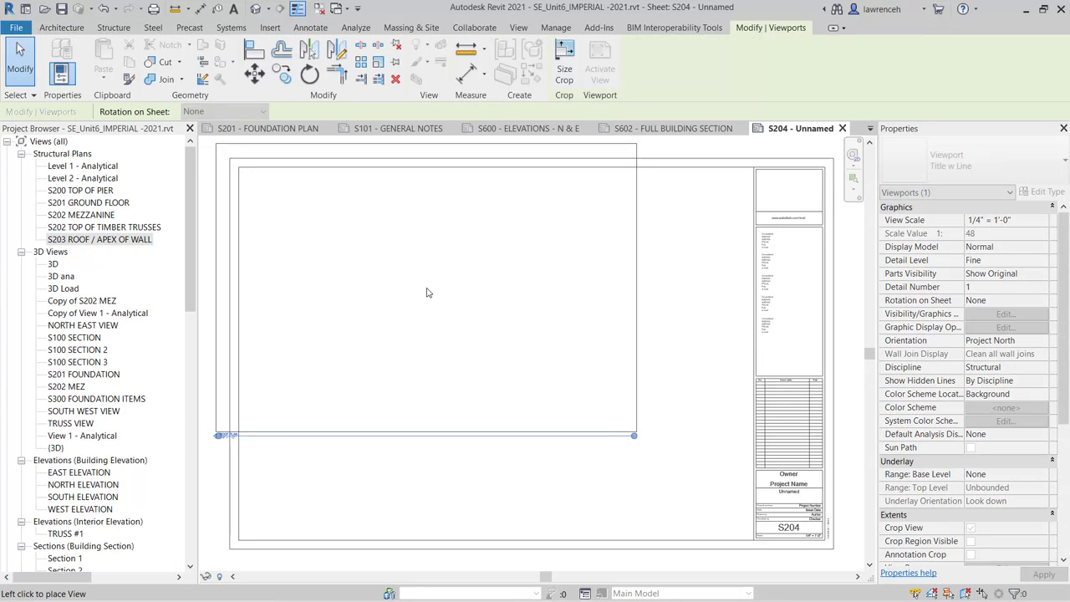
left_click(456, 321)
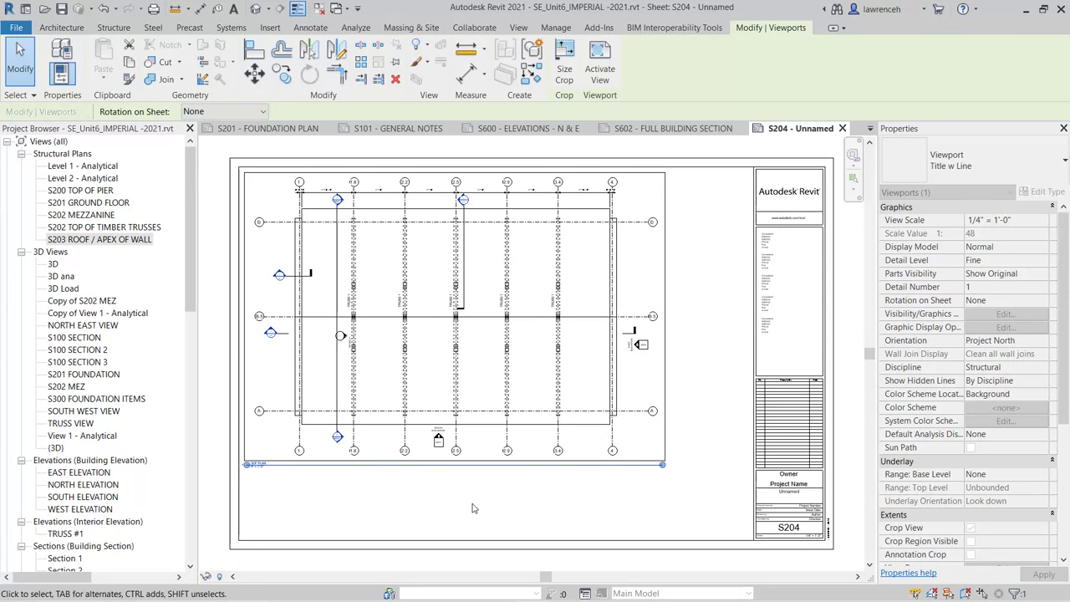
key("Up")
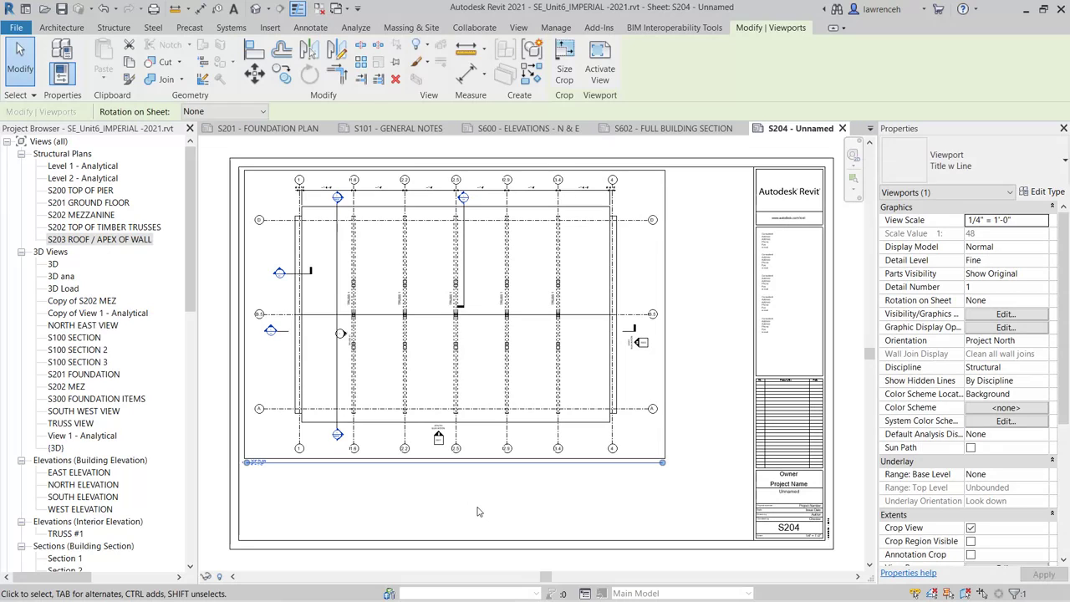
key("Left")
key("Right")
left_click(51, 252)
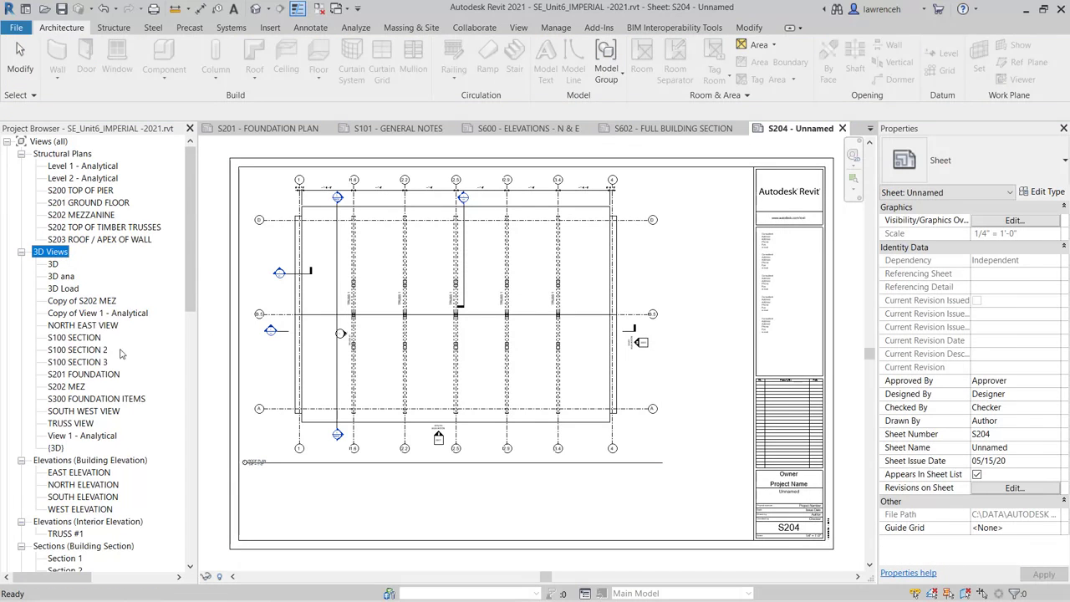
left_click(92, 425)
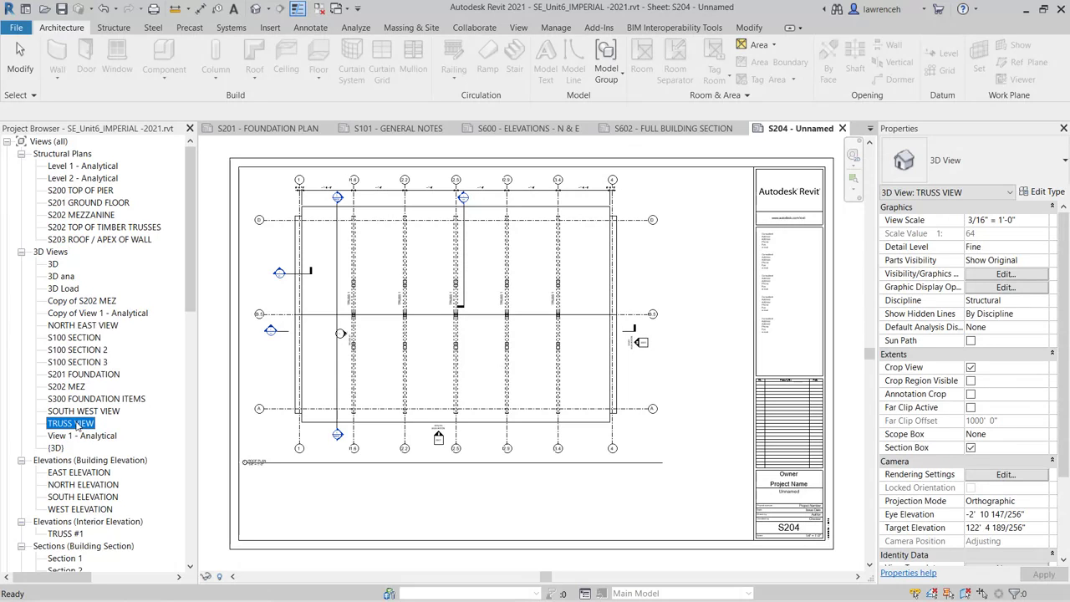
- Place the TRUSS VIEW 3D view at the sheet's lower right below the roof plan
left_click_drag(77, 426, 475, 495)
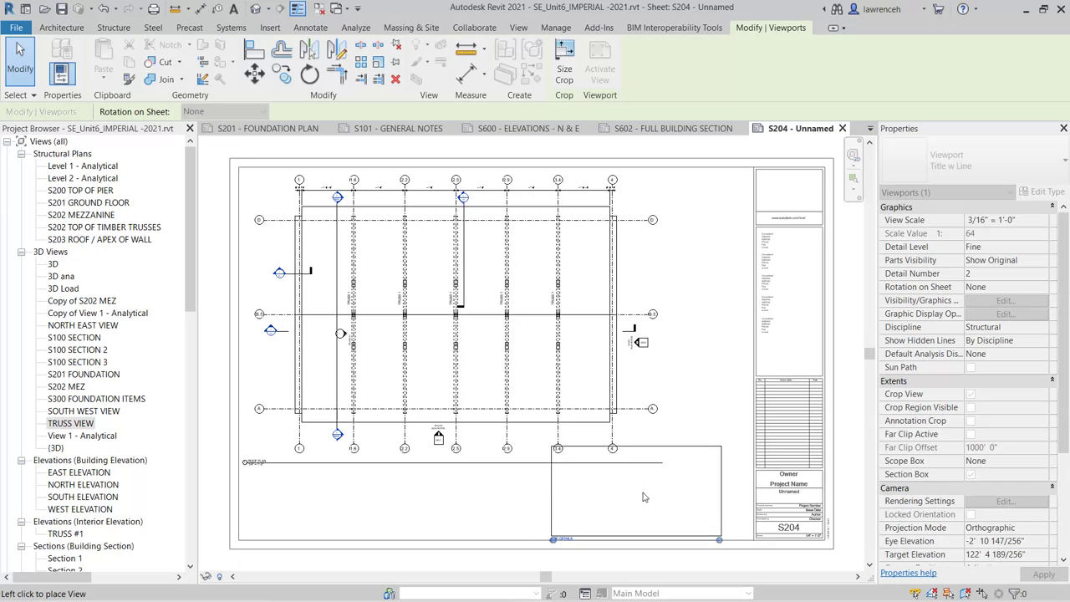
left_click(668, 494)
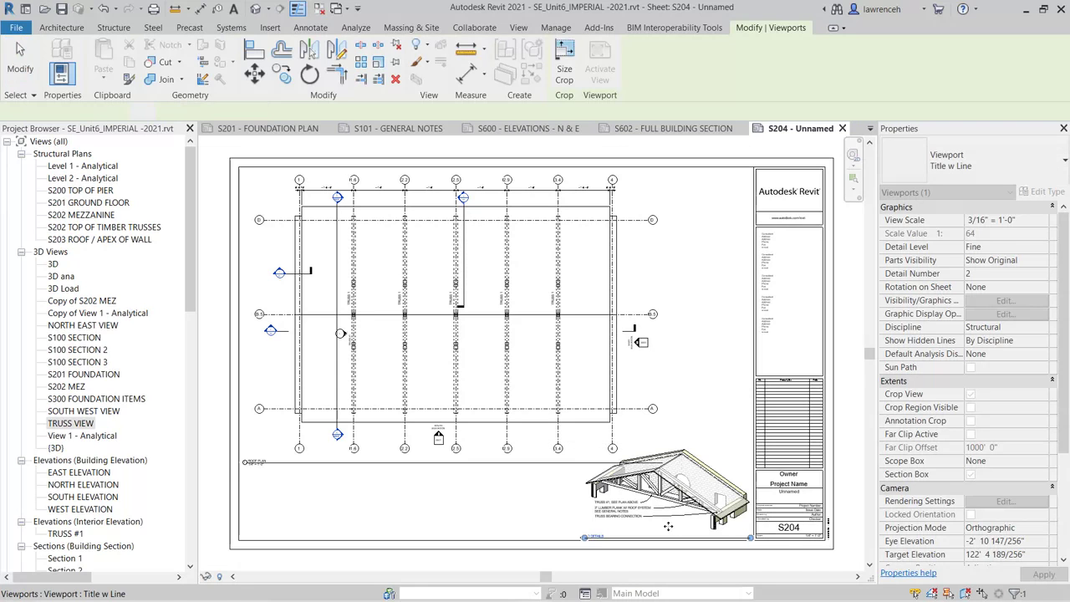
scroll(709, 560, "up", 2)
scroll(712, 558, "down", 3)
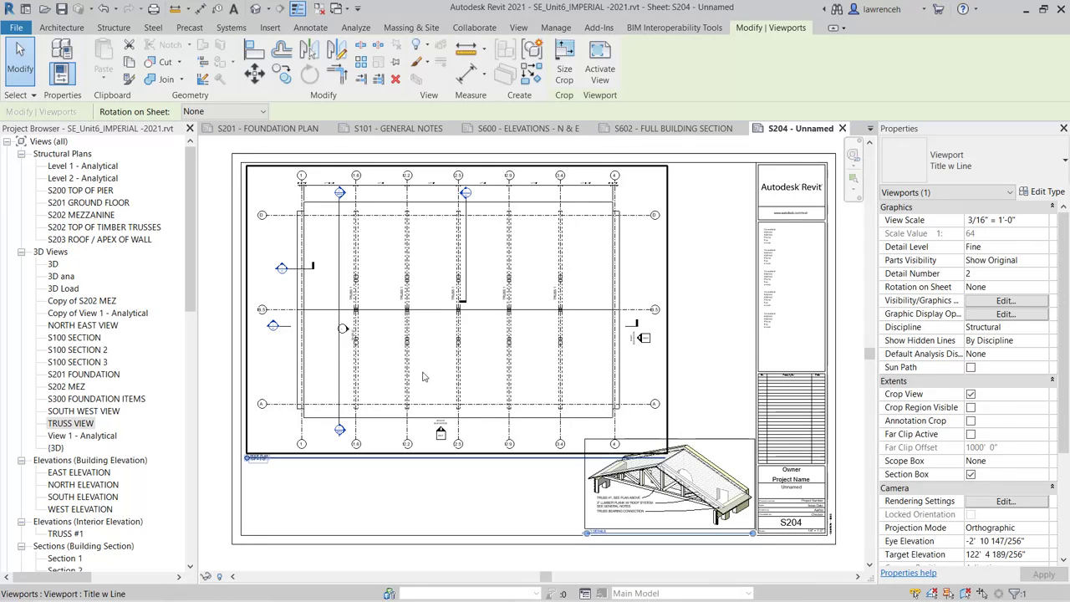
left_click(468, 336)
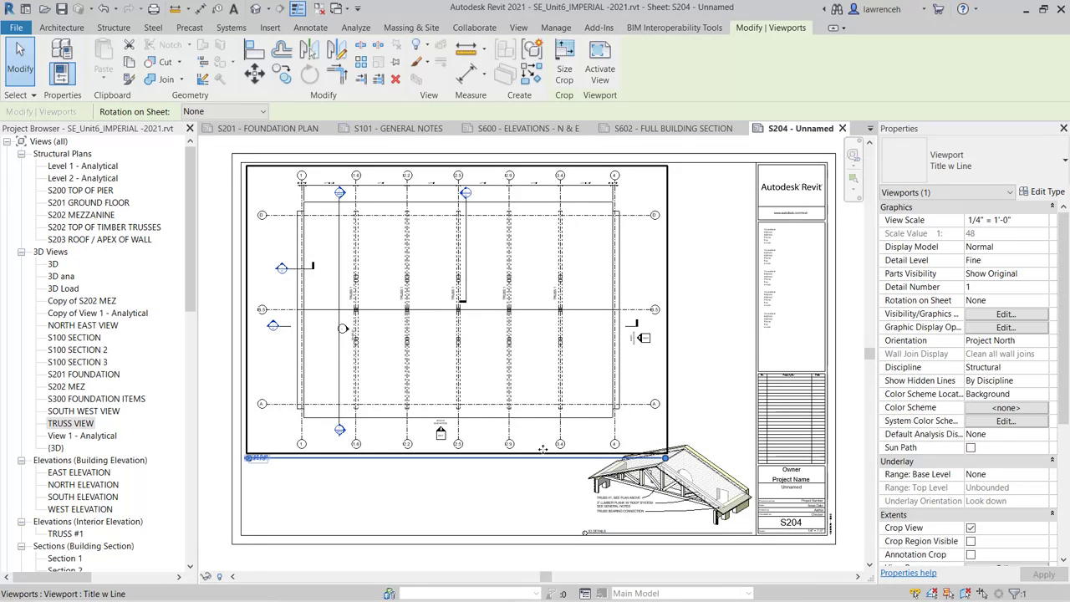
left_click_drag(667, 465, 269, 495)
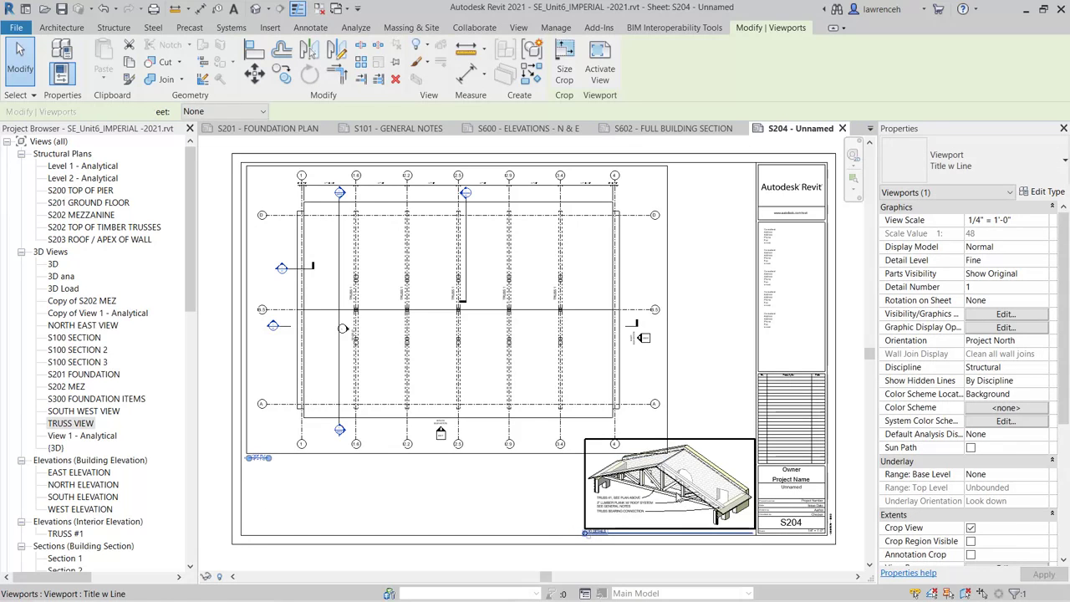
- Shorten the truss 3D viewport's title line and nudge the viewport up and left
left_click(677, 501)
scroll(694, 544, "up", 2)
left_click_drag(791, 521, 573, 521)
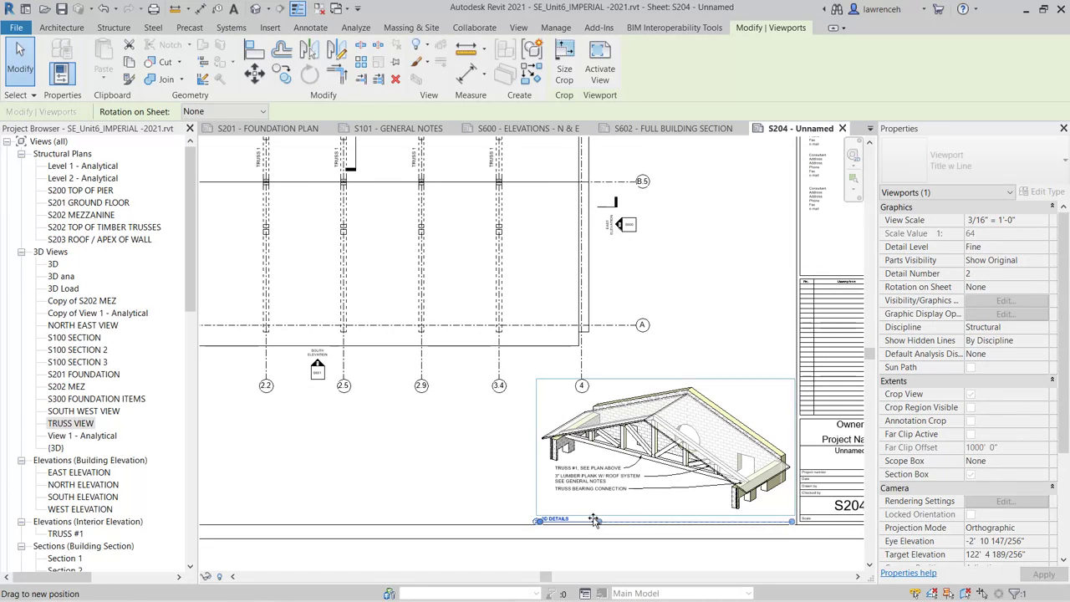
left_click(589, 552)
left_click(702, 441)
key("Left")
key("Up")
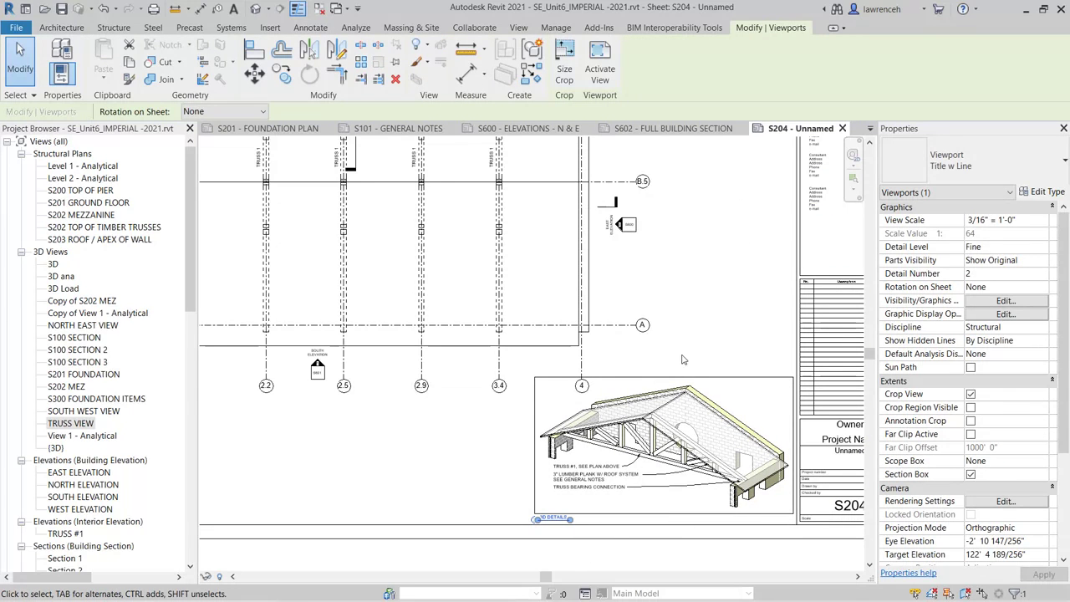
left_click(744, 336)
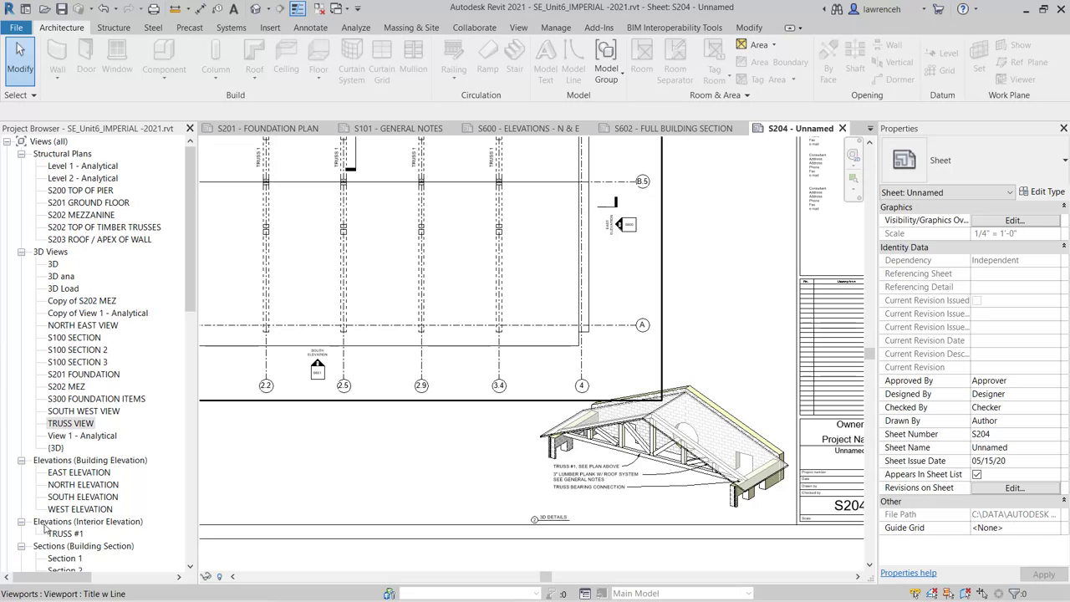
- Place the TRUSS #1 interior elevation below the roof plan on the sheet
left_click(92, 522)
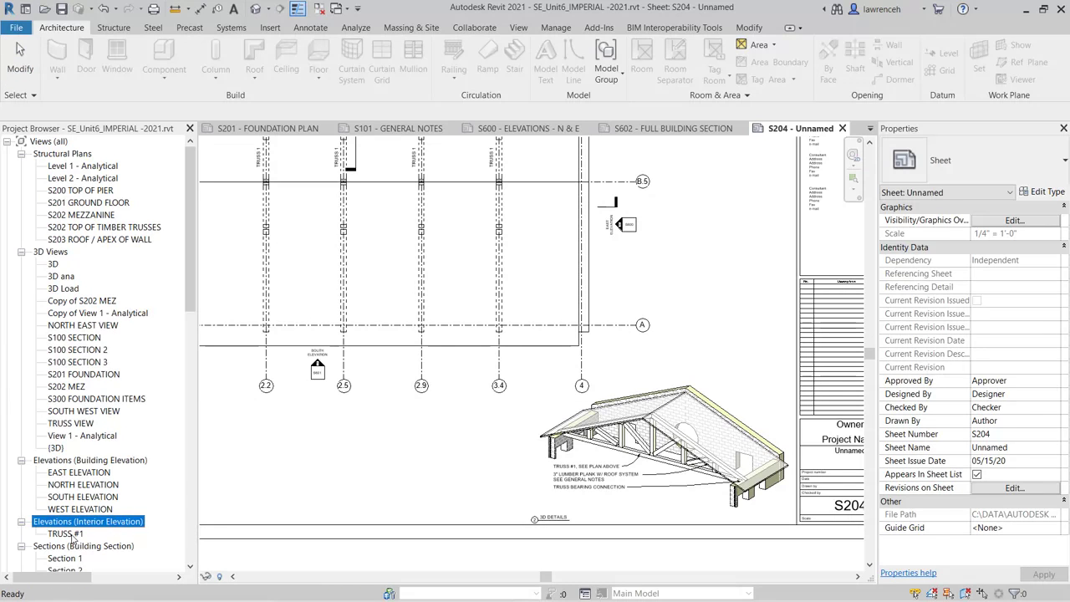
left_click(67, 534)
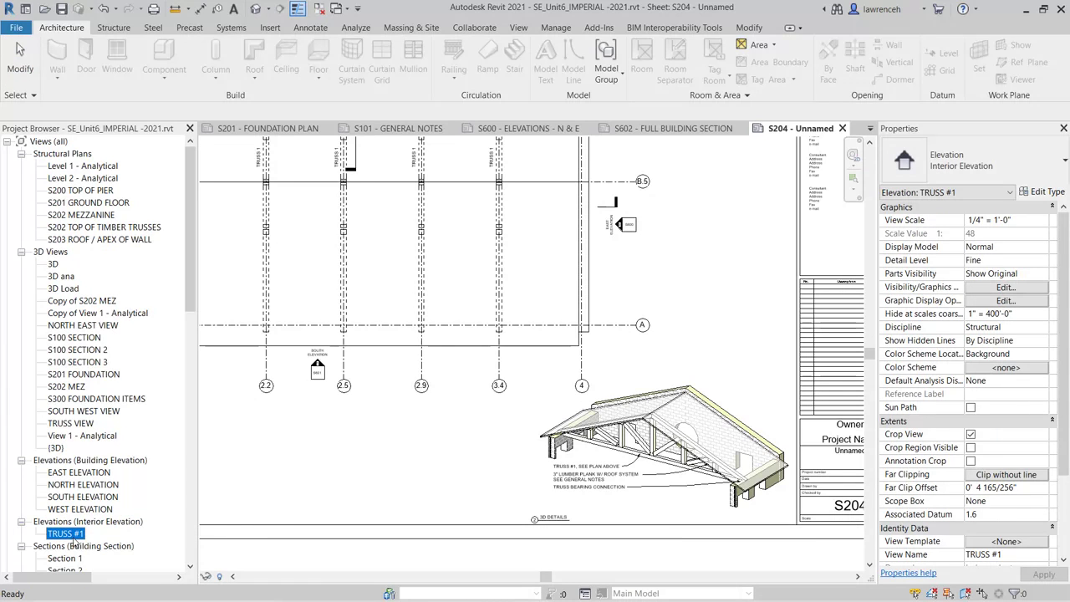
left_click_drag(73, 539, 412, 464)
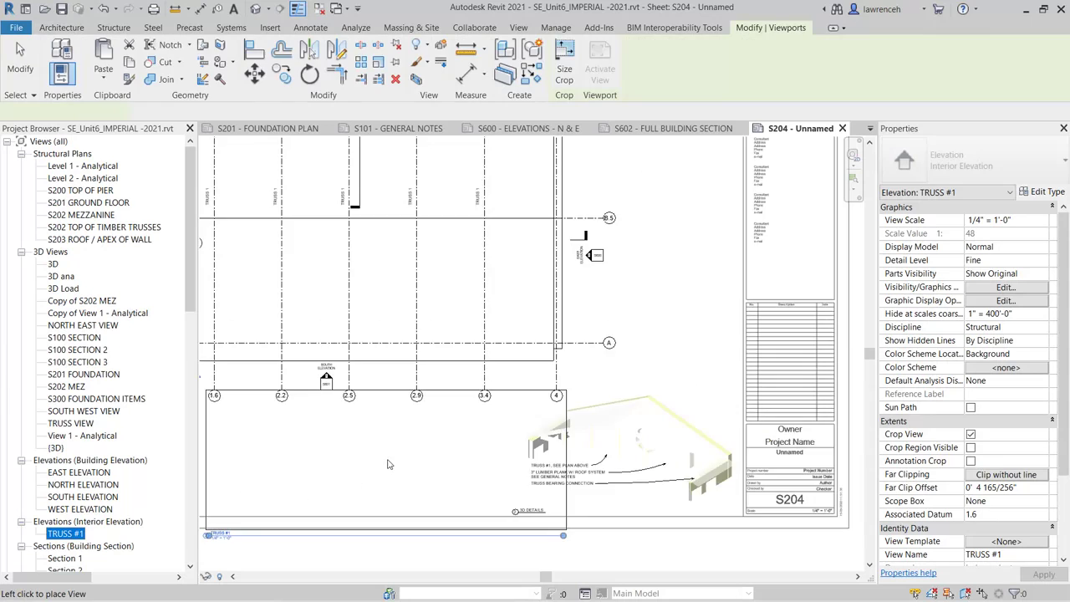
scroll(419, 453, "down", 2)
scroll(419, 454, "down", 3)
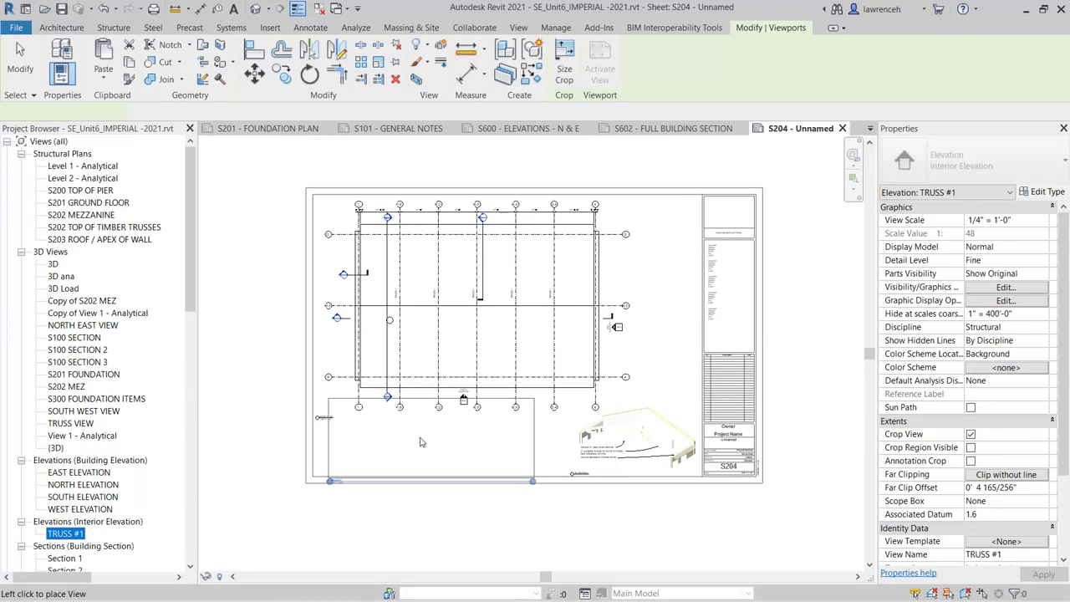
left_click(433, 432)
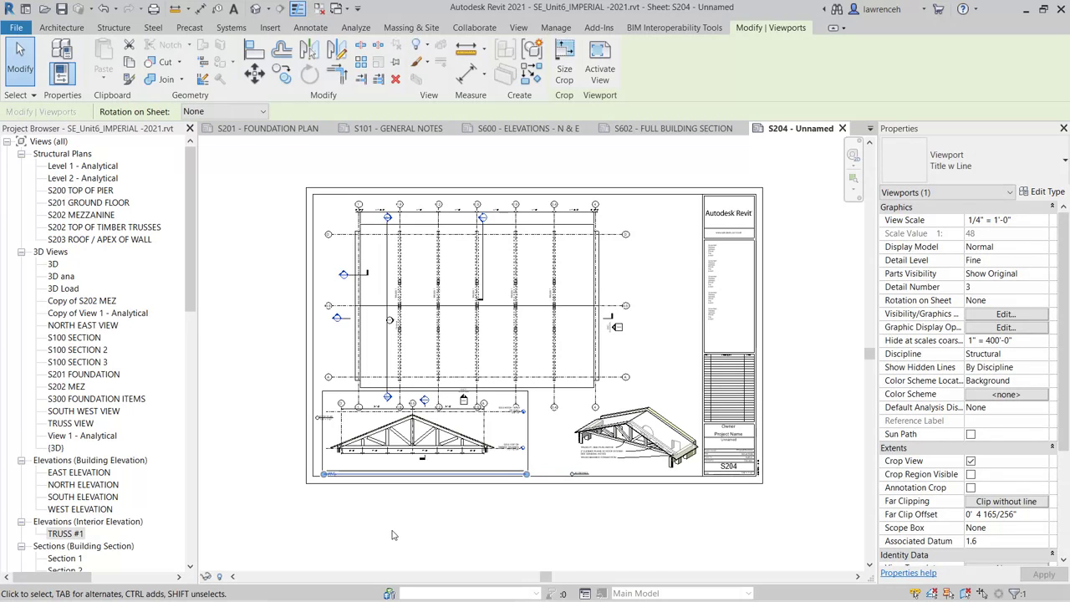
- Shorten the TRUSS #1 viewport's title line and nudge the viewport down twice
scroll(392, 535, "up", 2)
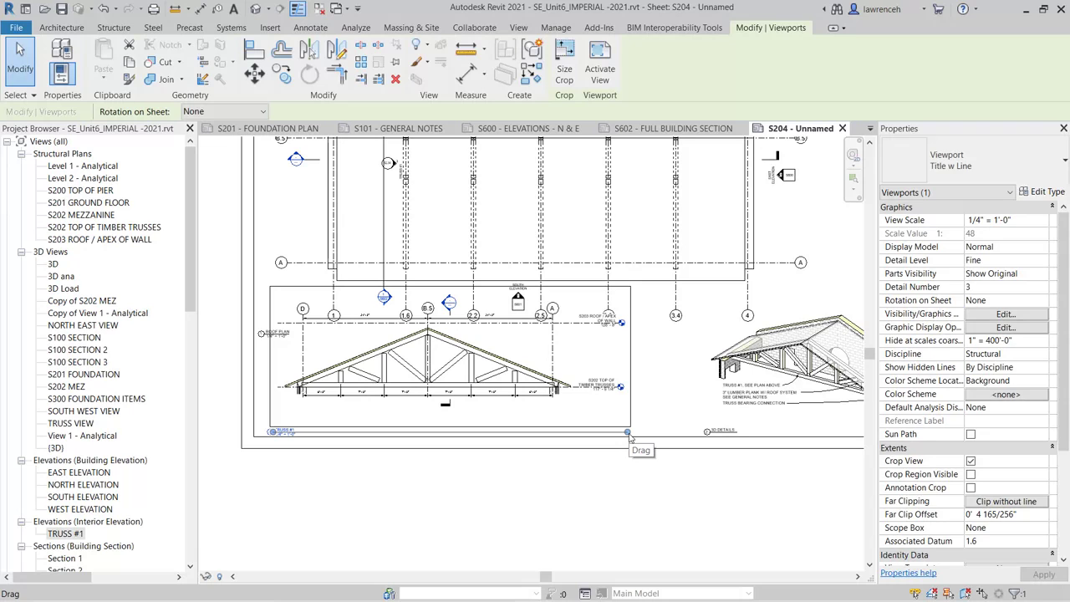
left_click_drag(630, 438, 299, 460)
left_click(296, 530)
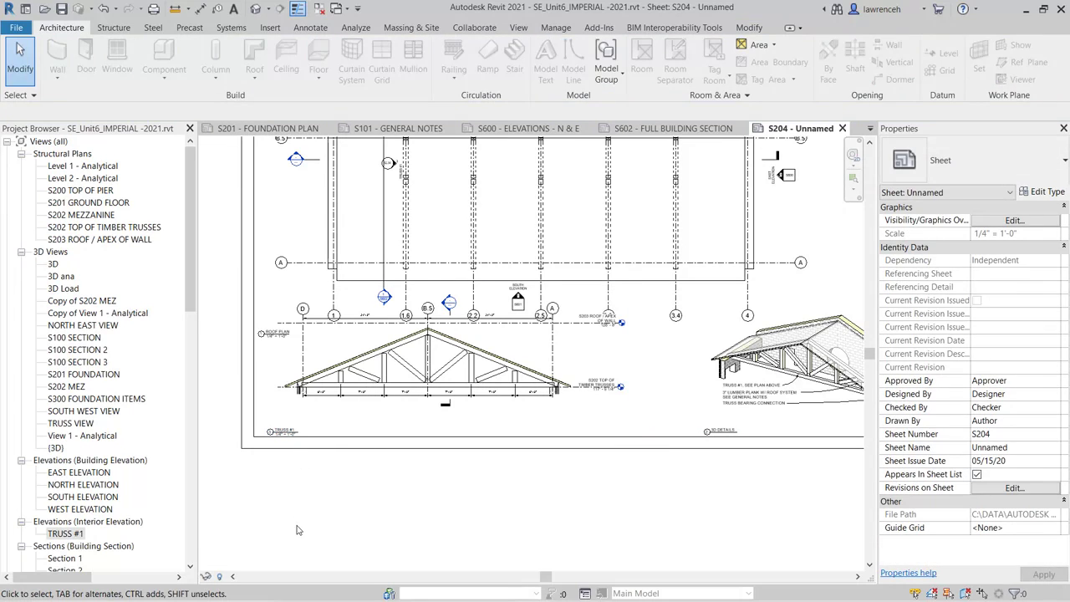
left_click(483, 361)
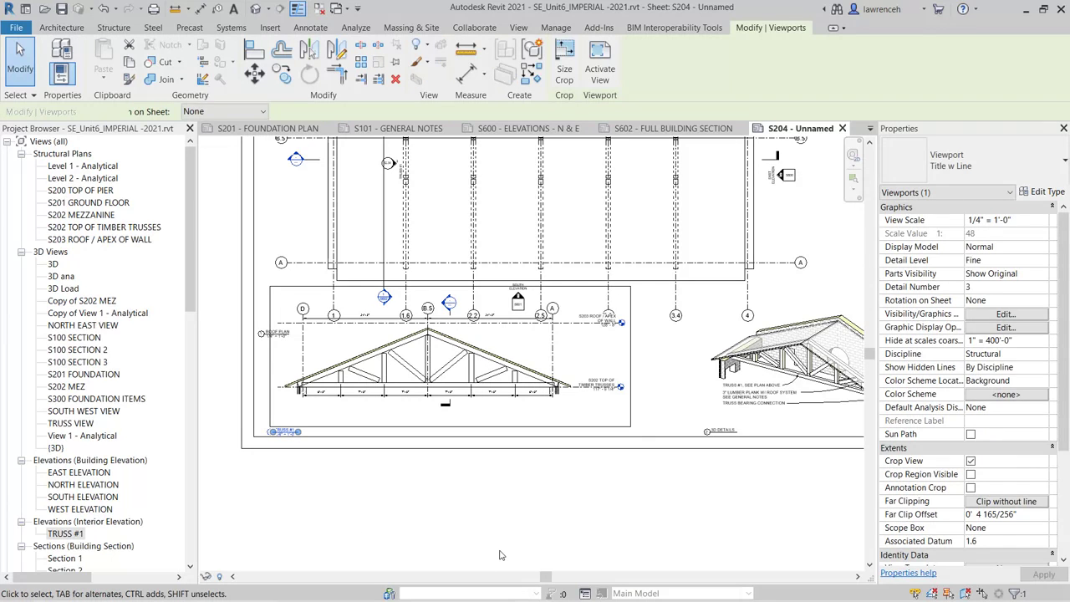
key("Down")
key("Down")
key("Down")
key("Down")
key("Down")
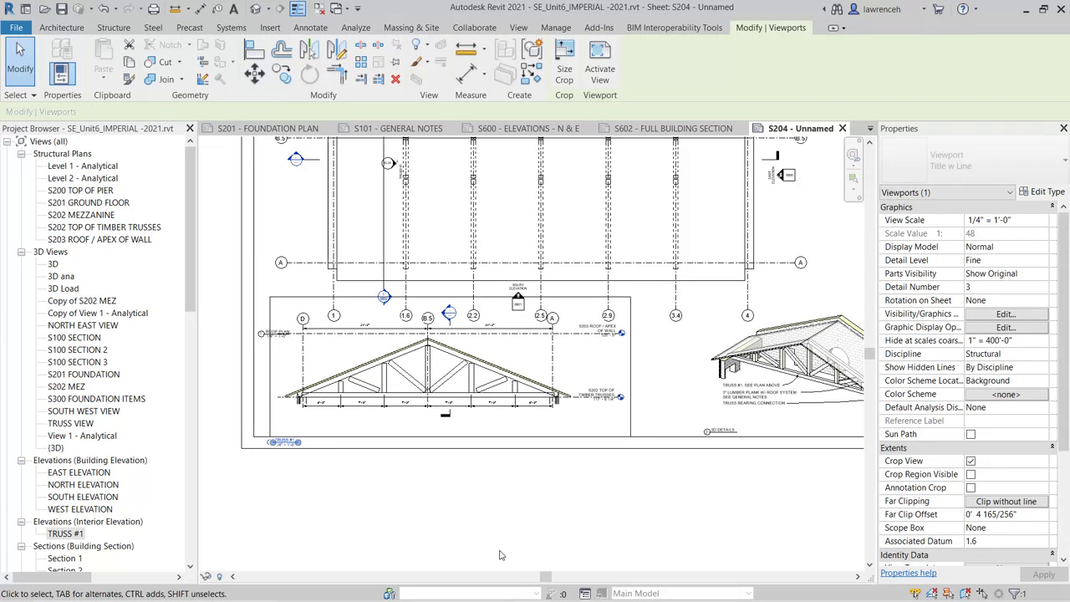
key("Down")
key("Down")
key("Down")
key("Down")
key("Down")
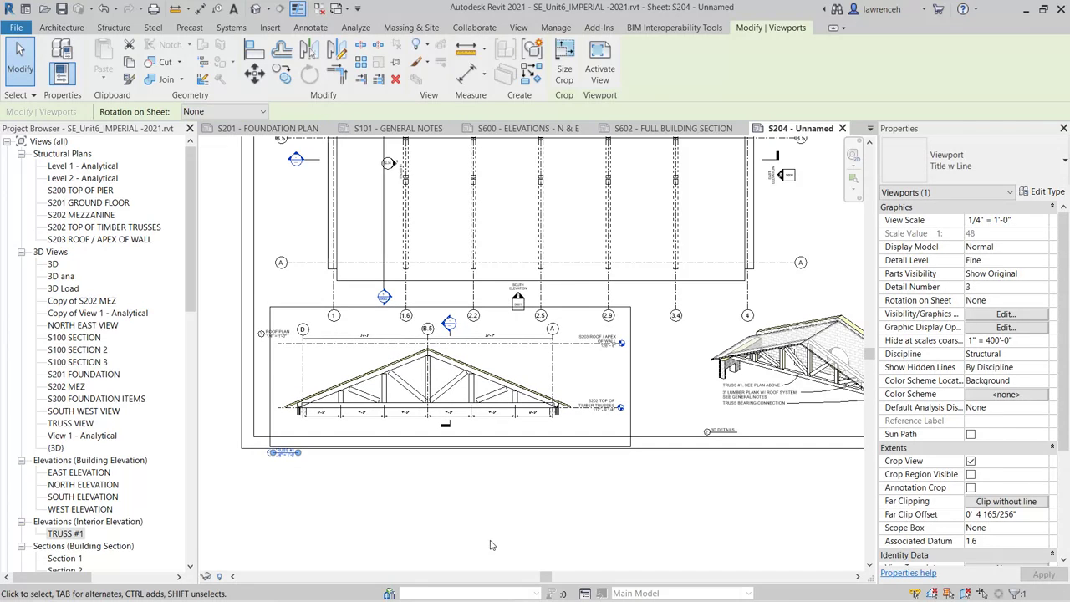
left_click(365, 525)
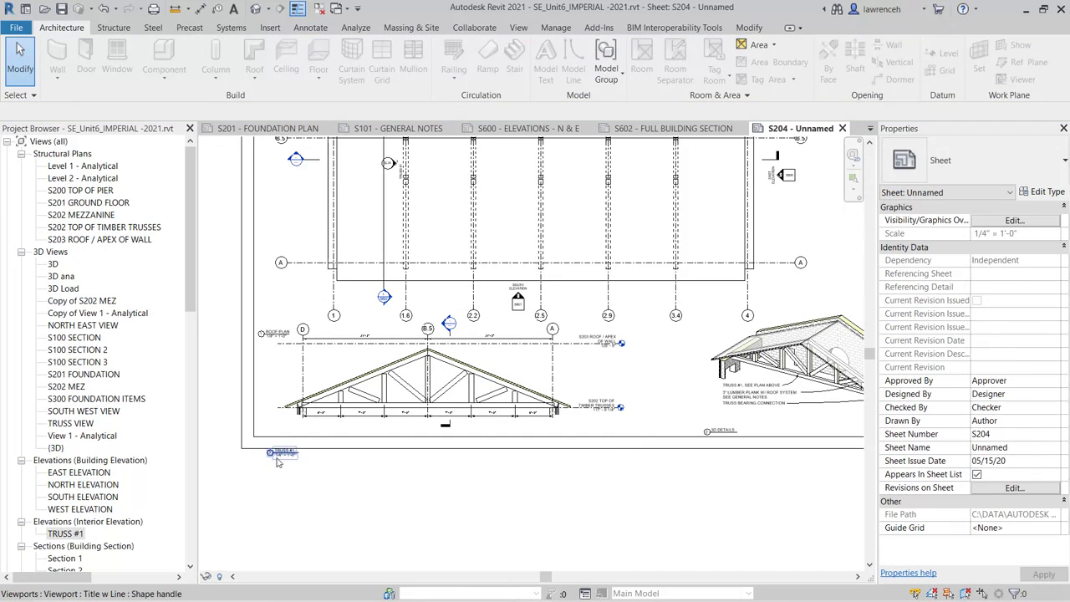
- Move the TRUSS #1 viewport title up under the drawing and review the whole layout
scroll(280, 467, "up", 1)
scroll(279, 468, "up", 1)
left_click(283, 446)
left_click_drag(284, 446, 268, 410)
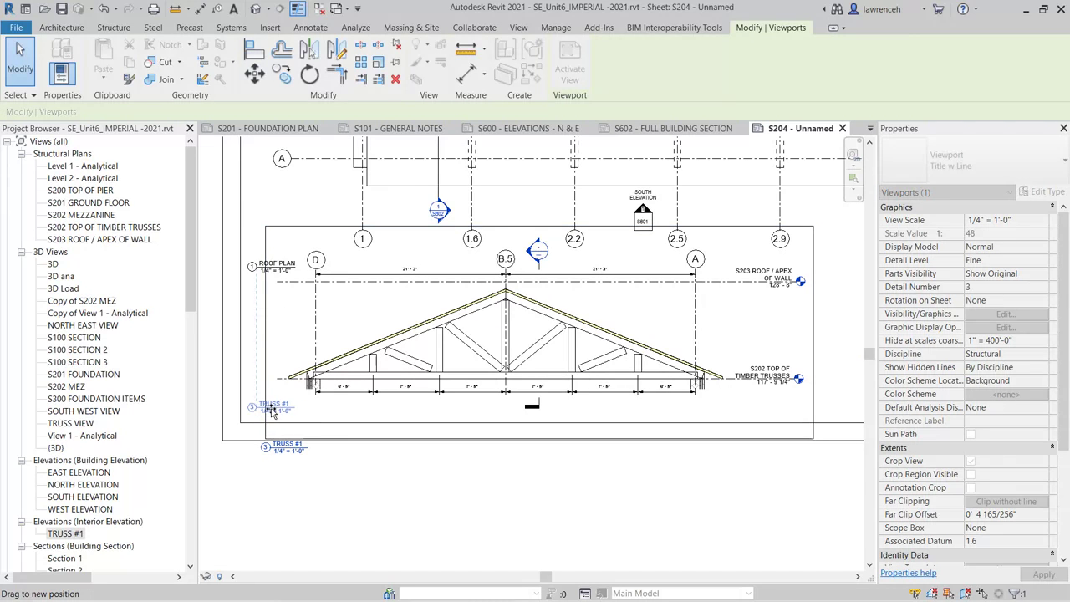
left_click(337, 508)
scroll(335, 506, "down", 4)
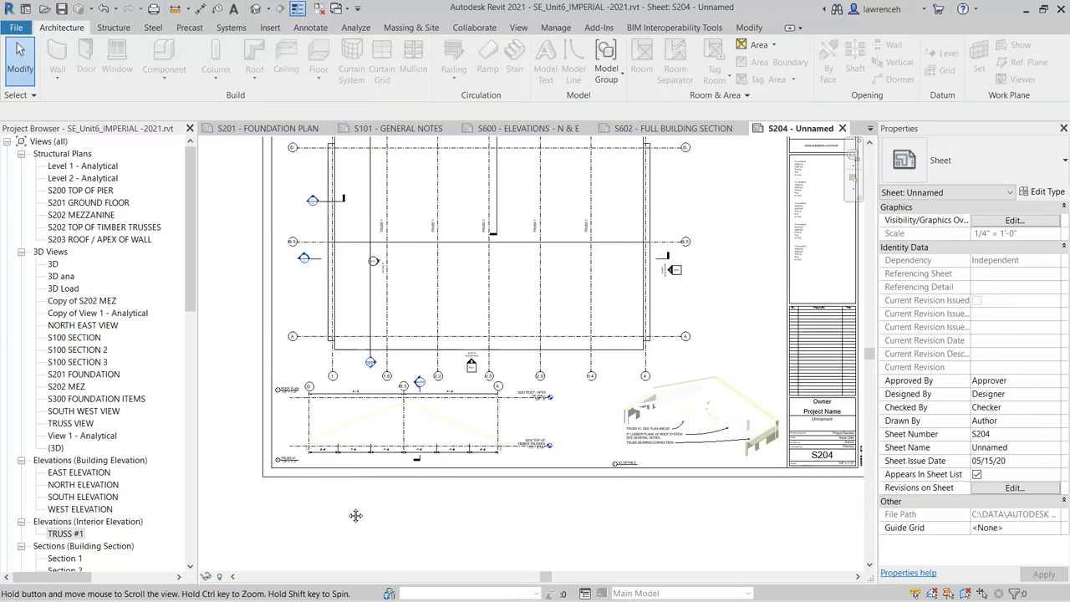
middle_click_drag(355, 515, 312, 550)
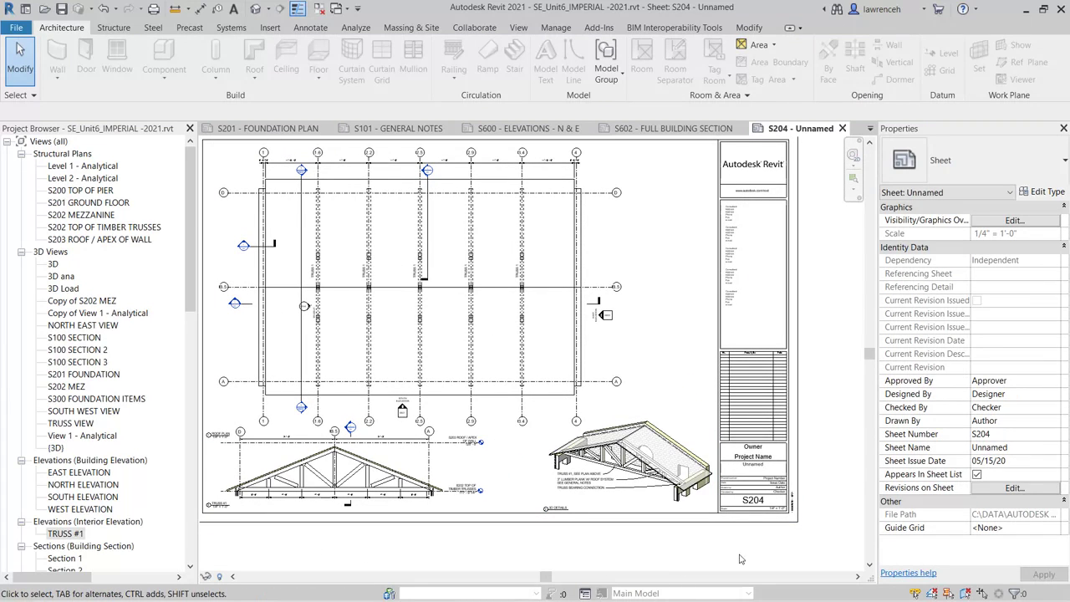
- Rename the sheet from Unnamed to ROOF PLAN in the title block
scroll(811, 548, "up", 5)
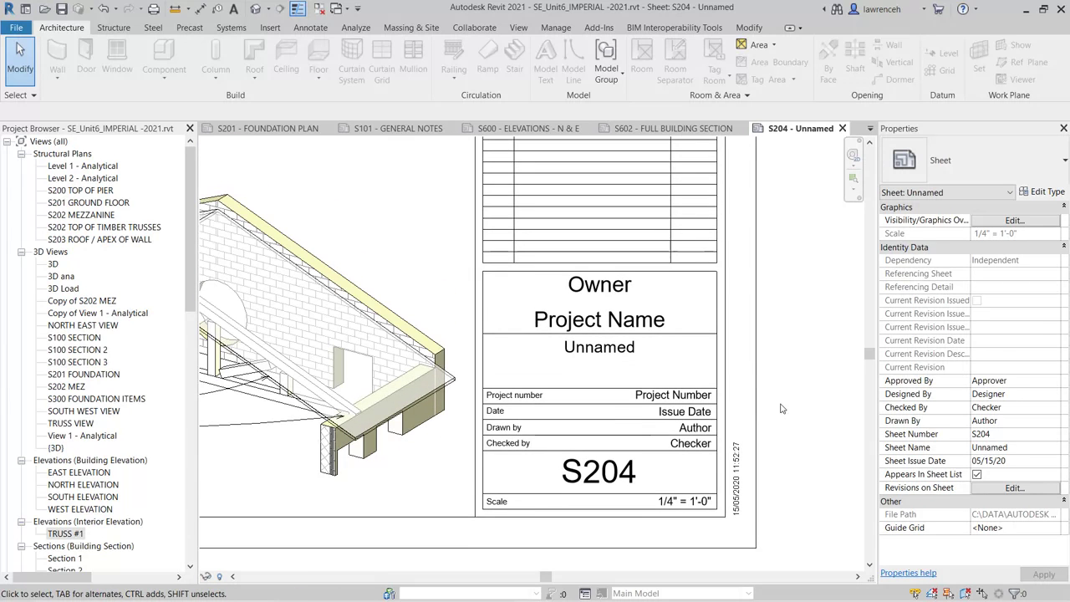
left_click(622, 349)
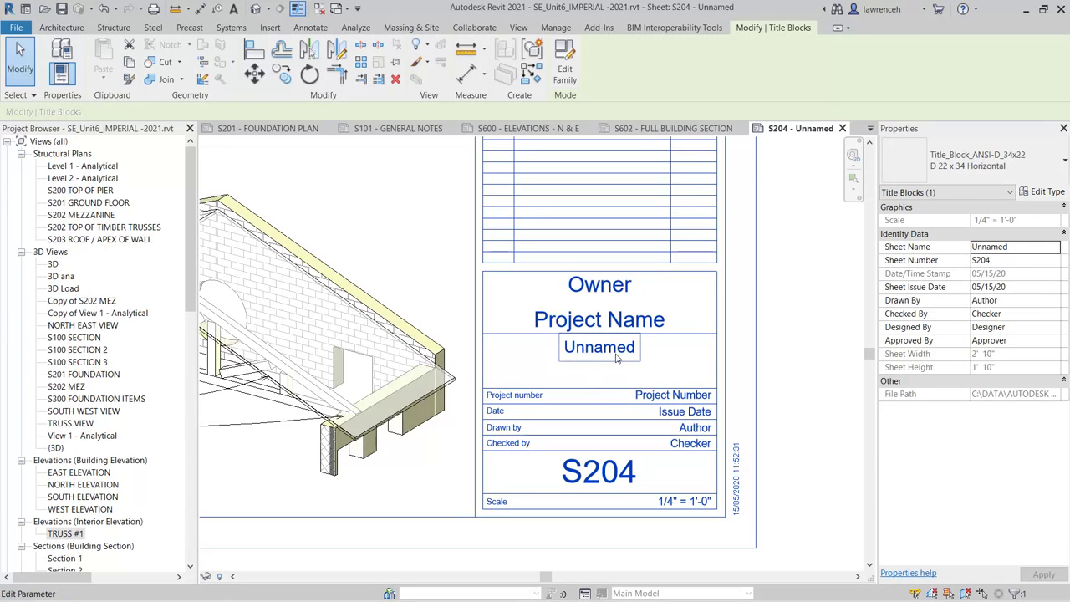
left_click(619, 351)
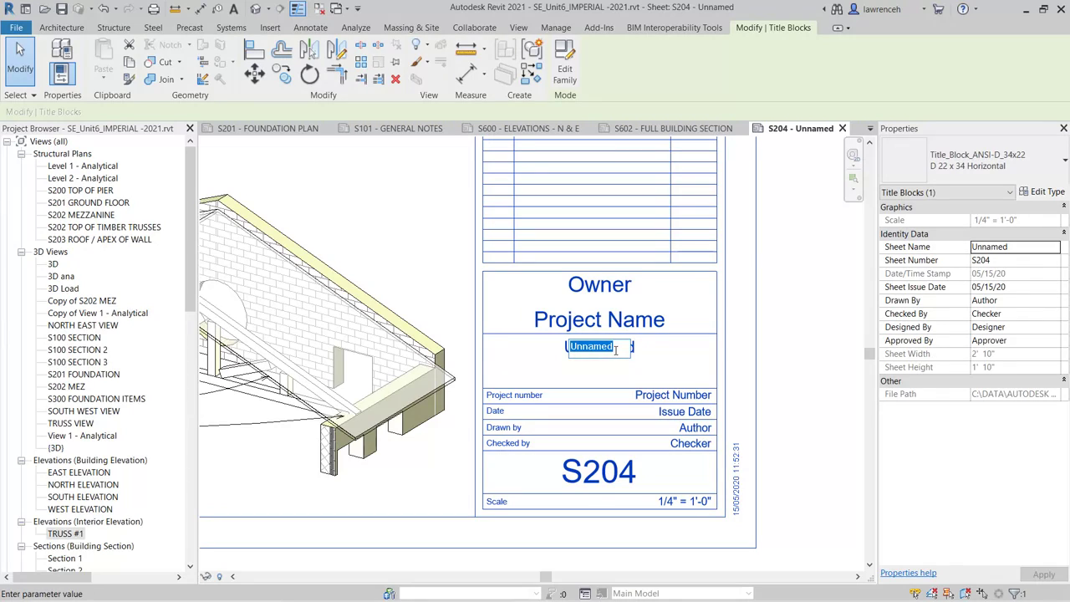
type("ROOF PLAN")
left_click(623, 475)
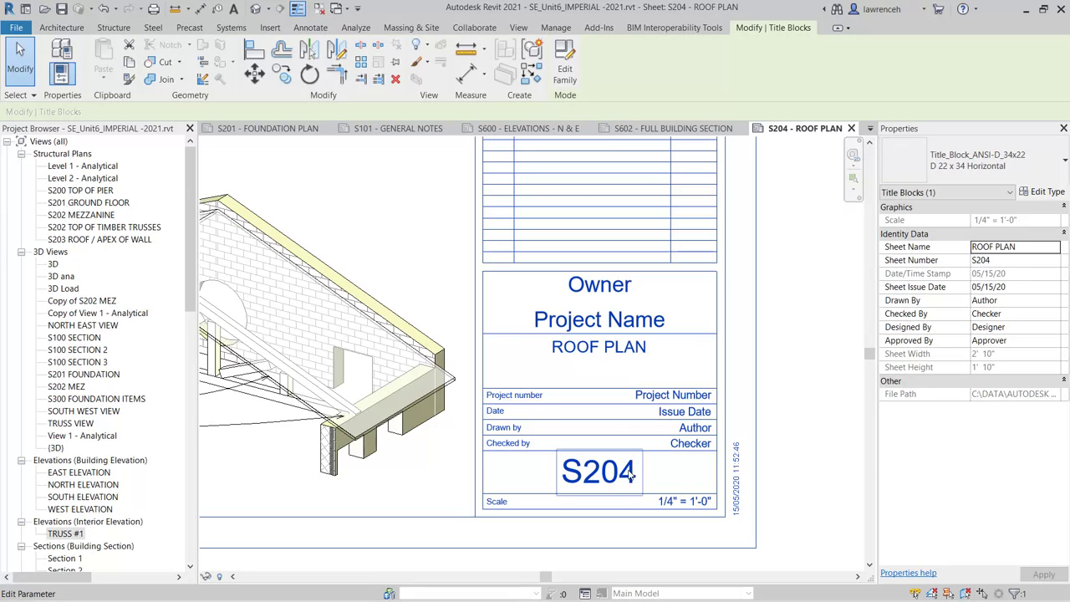
- Renumber the sheet from S204 to S203 in the title block
left_click(623, 475)
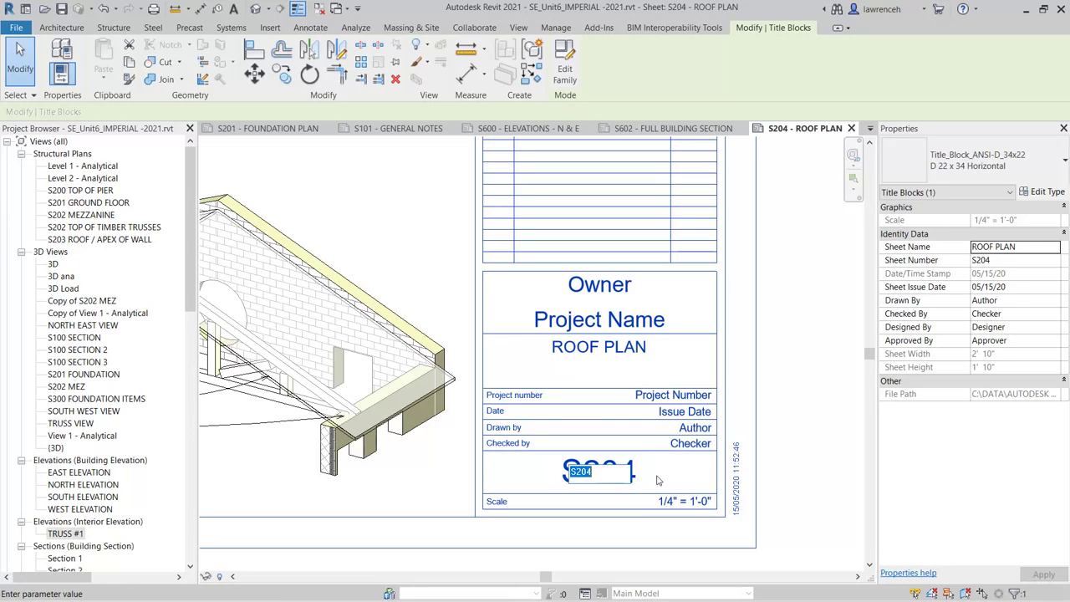
type("S")
left_click(794, 468)
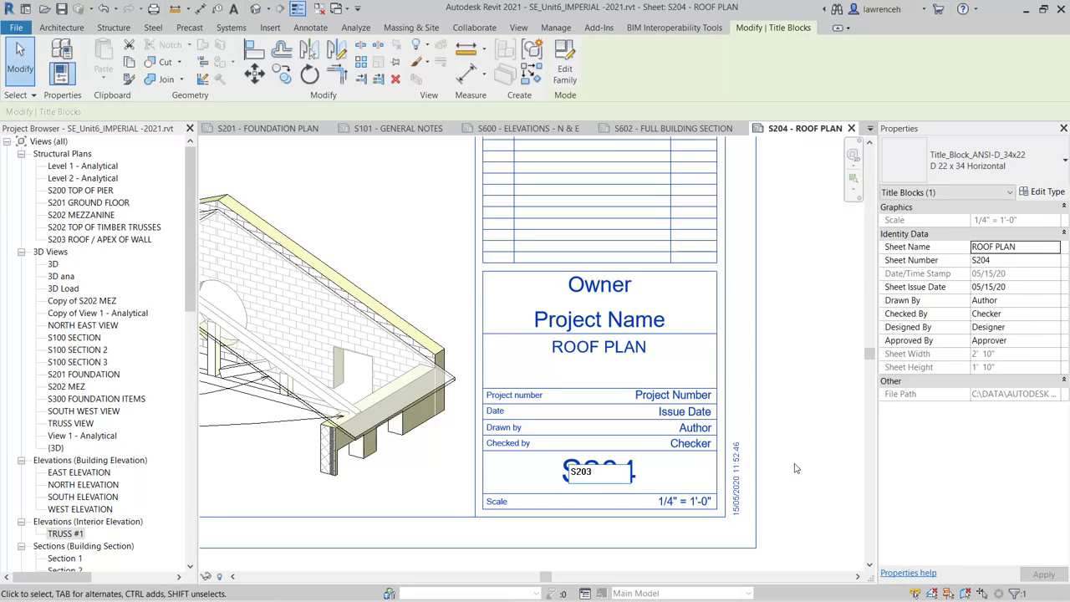
left_click(803, 469)
scroll(122, 450, "down", 3)
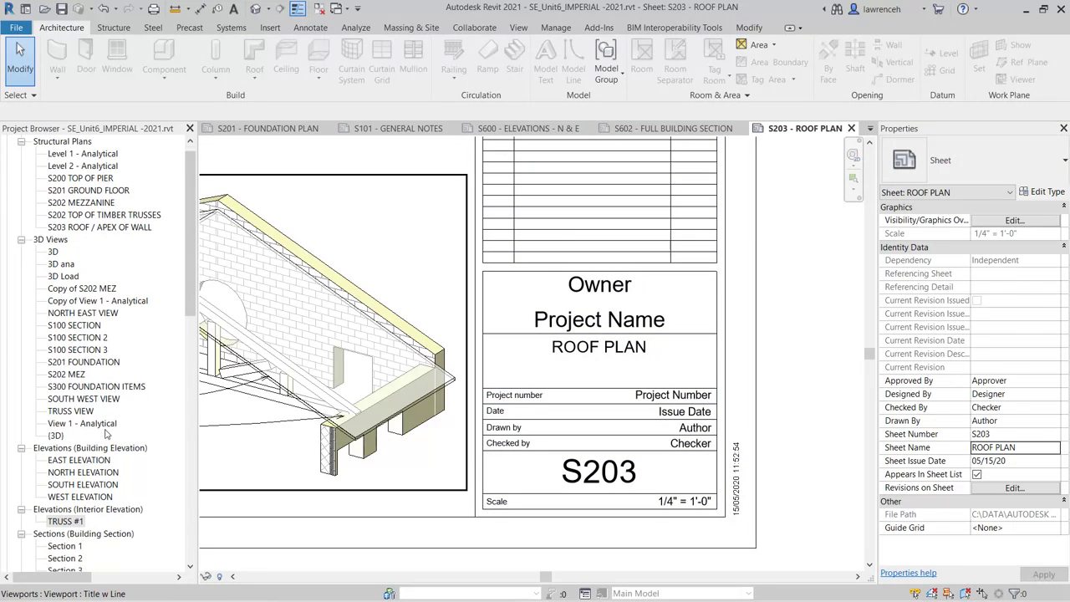
- Confirm S203 - ROOF PLAN sits between S202 and S300 under Sheets, then center the whole sheet
scroll(121, 450, "down", 8)
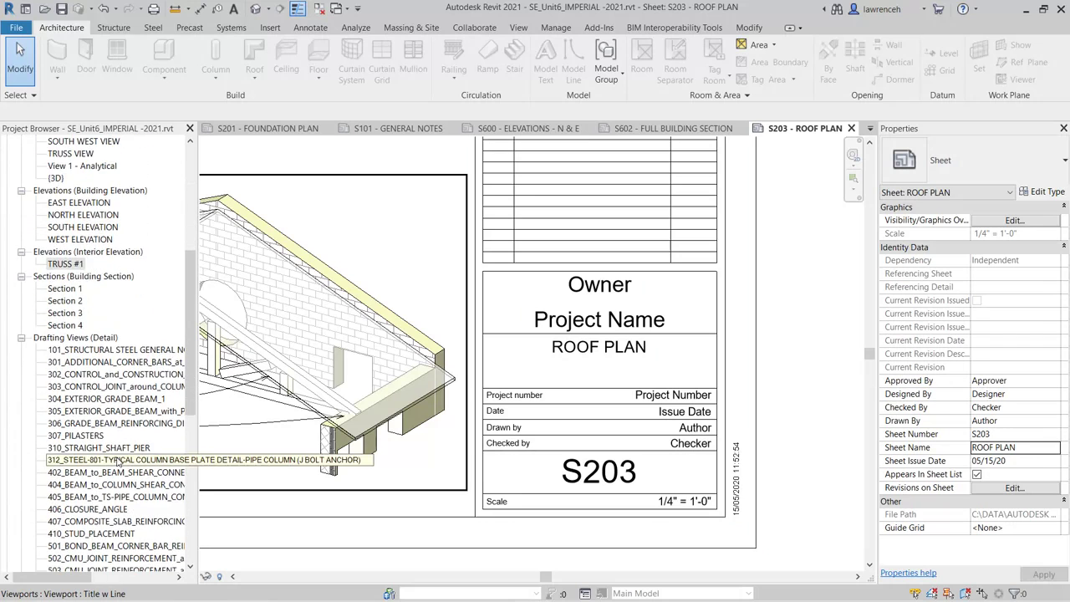
scroll(109, 458, "down", 5)
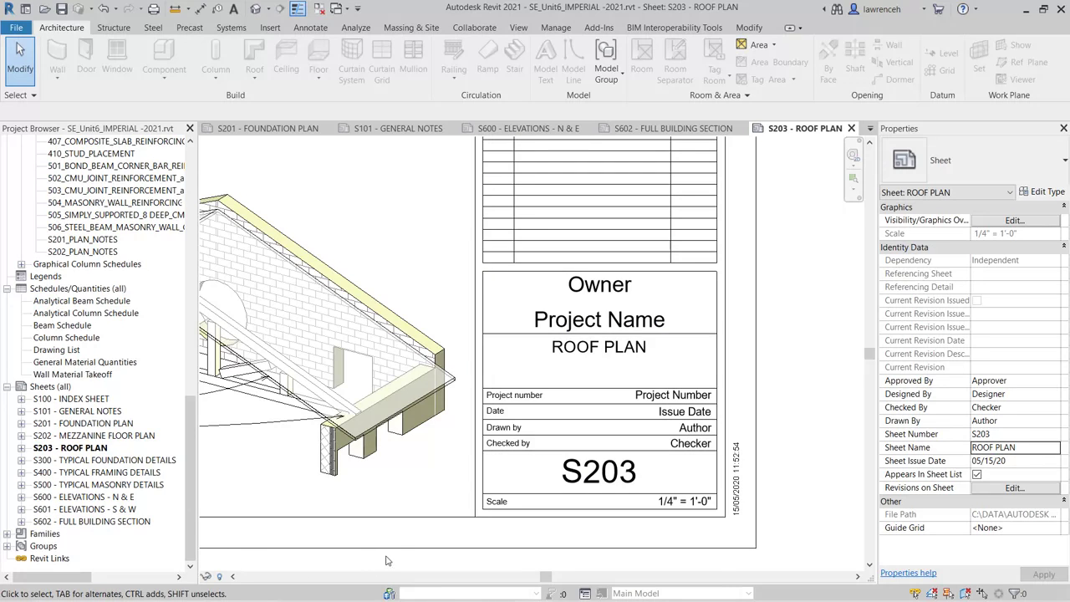
scroll(585, 330, "down", 5)
middle_click_drag(531, 310, 587, 333)
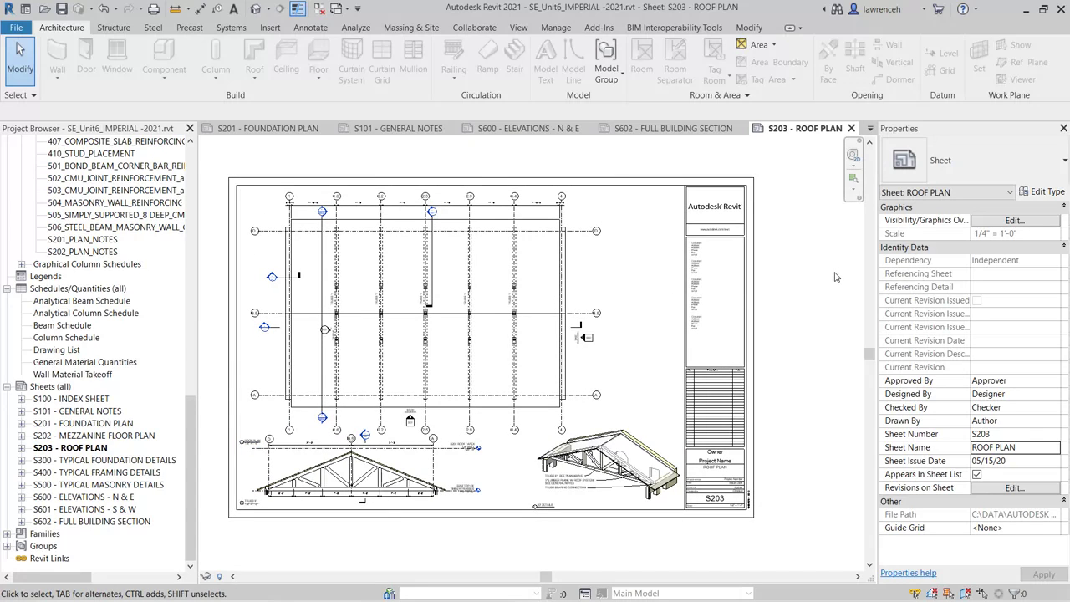